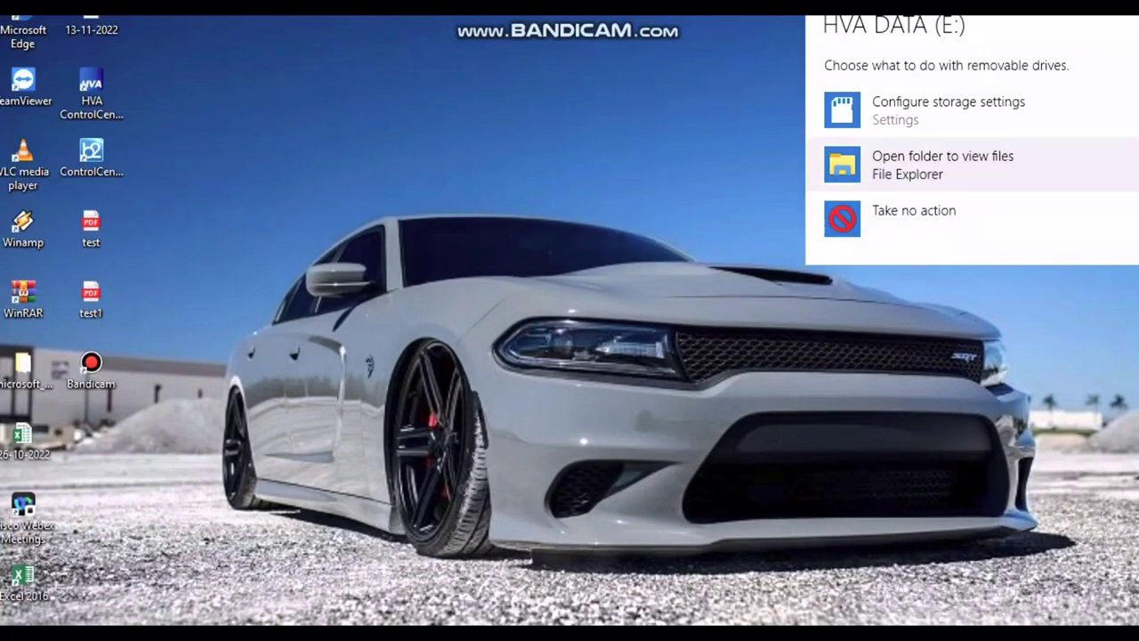
Open the HVA DATA (E:) drive in File Explorer and look at the files in its HVA60 folder.
click(942, 165)
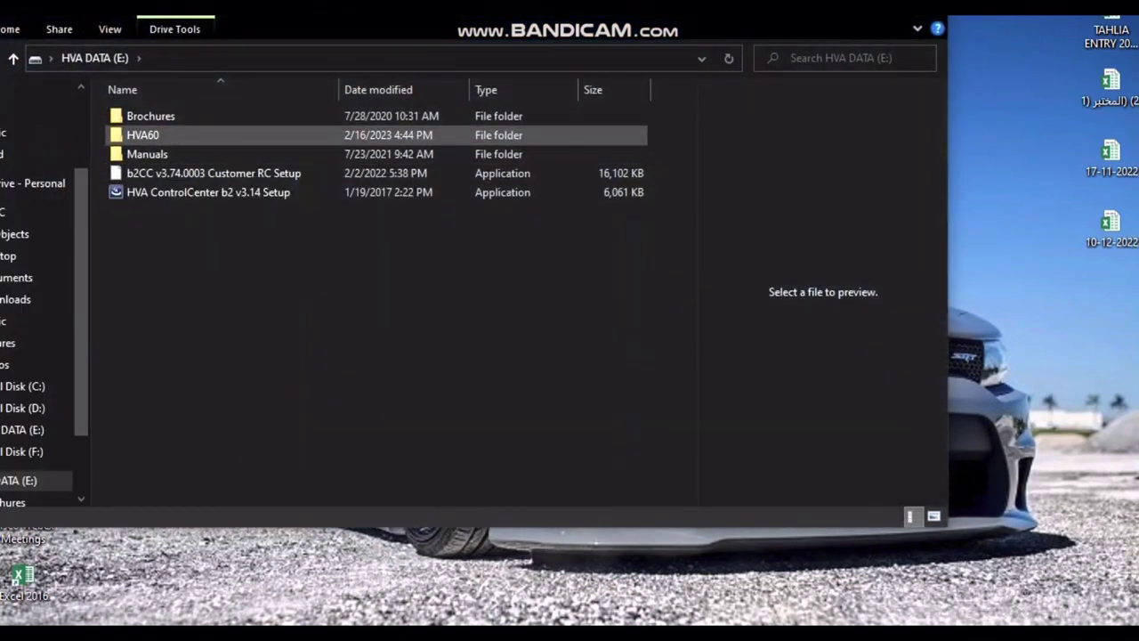
double_click(142, 135)
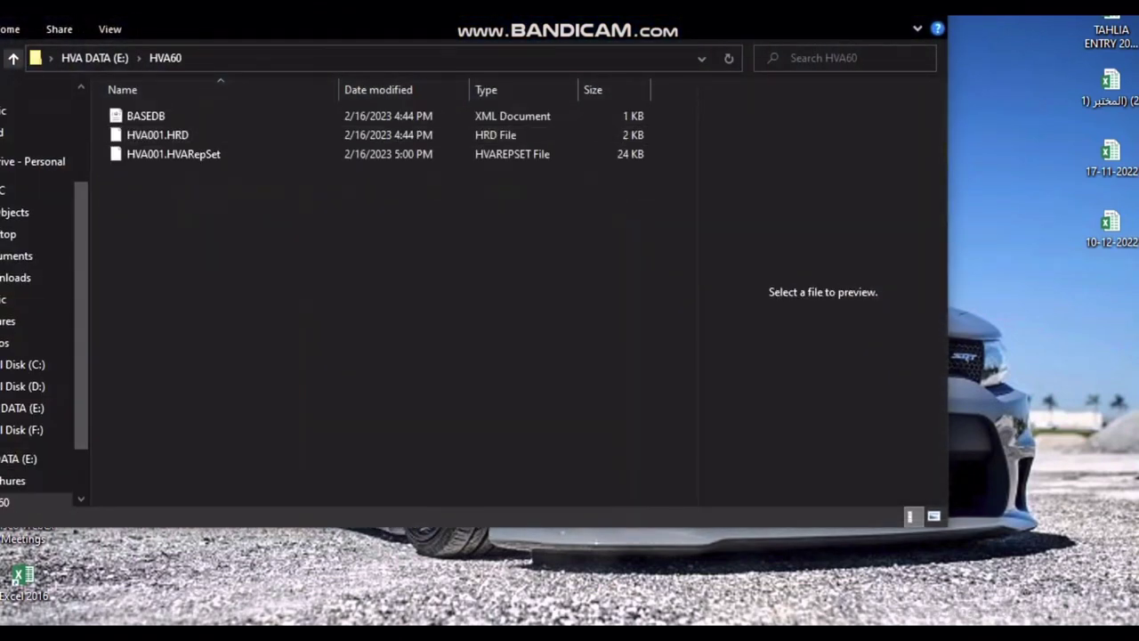
click(13, 59)
click(208, 192)
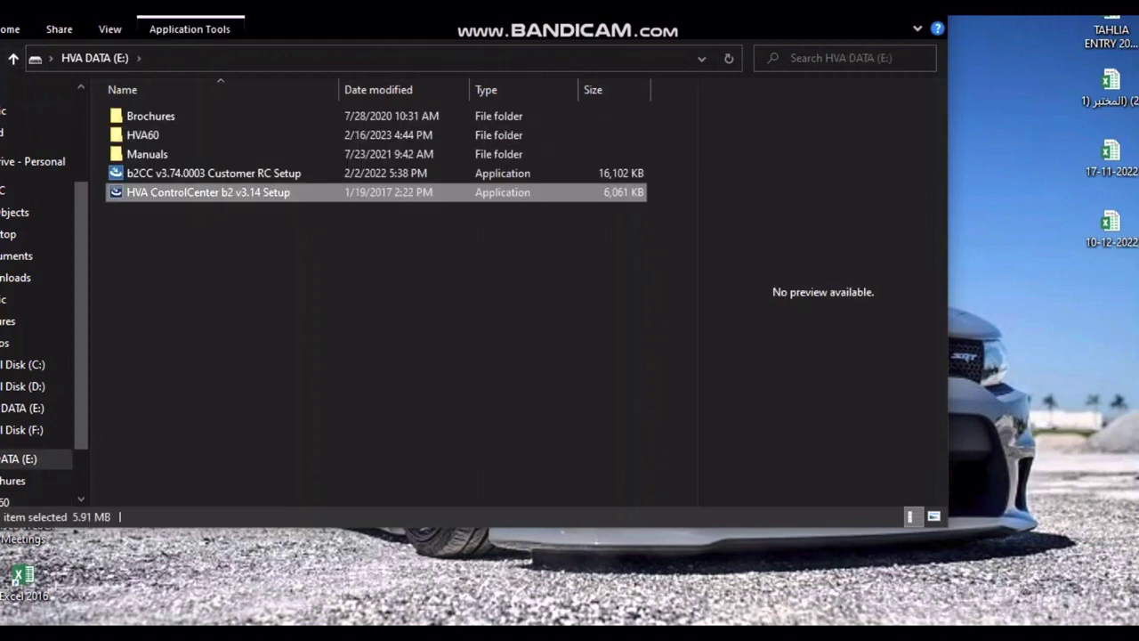
click(213, 174)
click(209, 192)
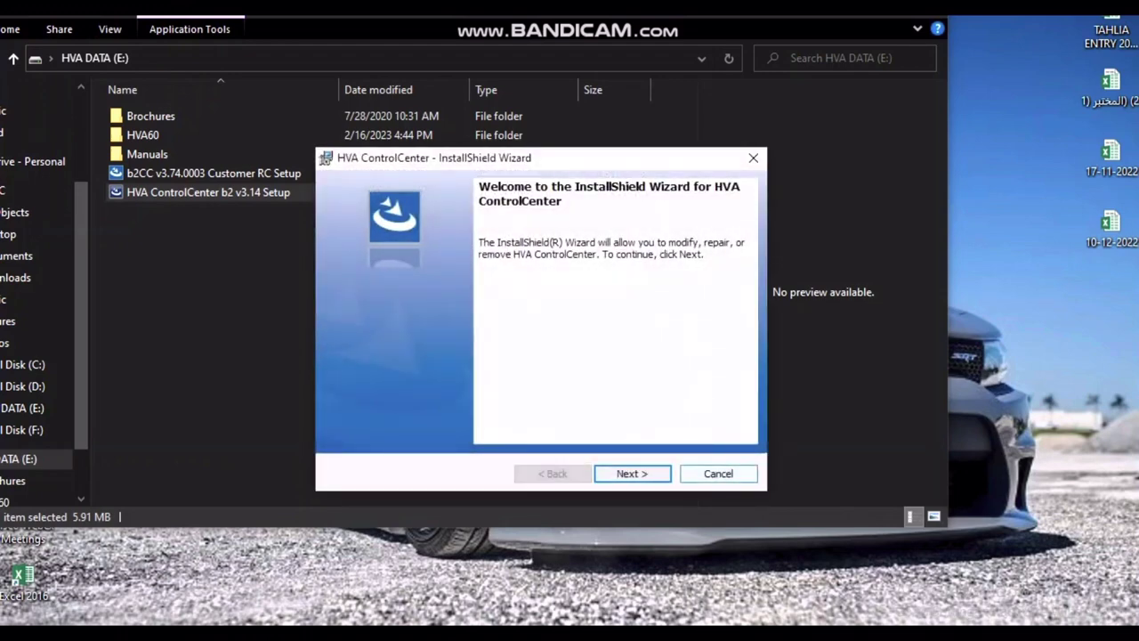
click(718, 474)
click(498, 358)
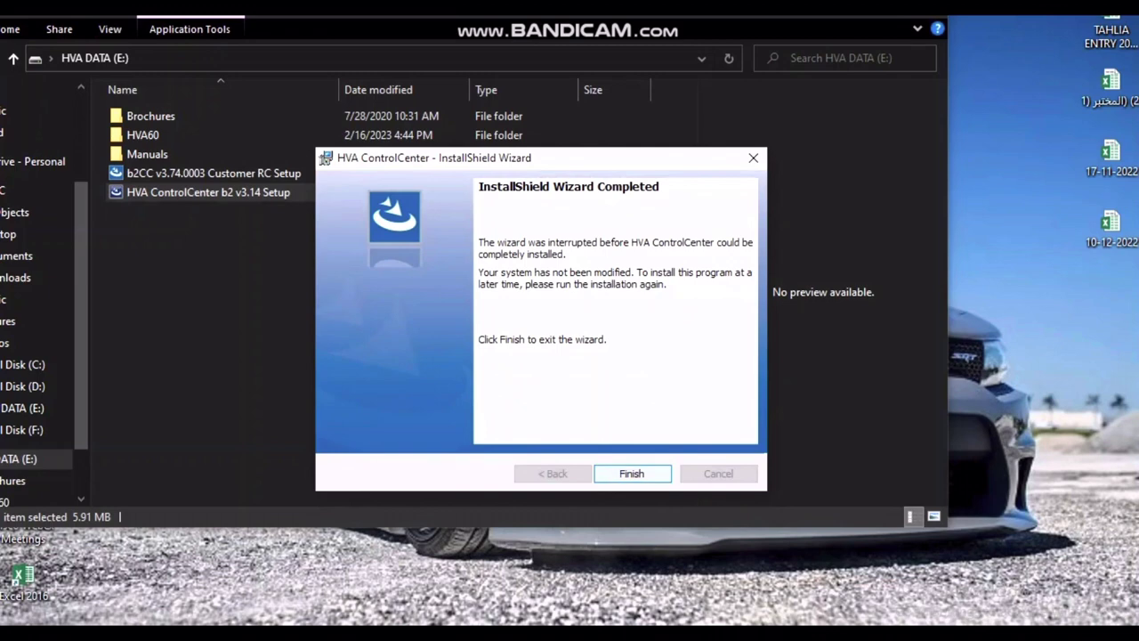
click(633, 473)
click(213, 173)
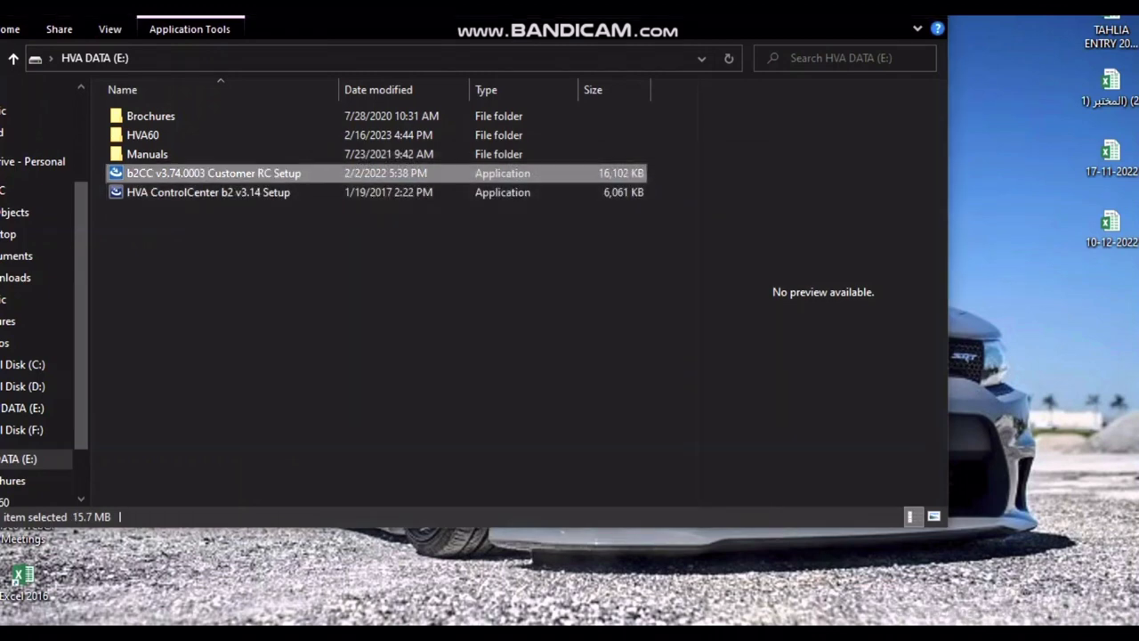
Look through the Manuals, Brochures and HVA60 folders on the HVA DATA (E:) drive.
double_click(147, 153)
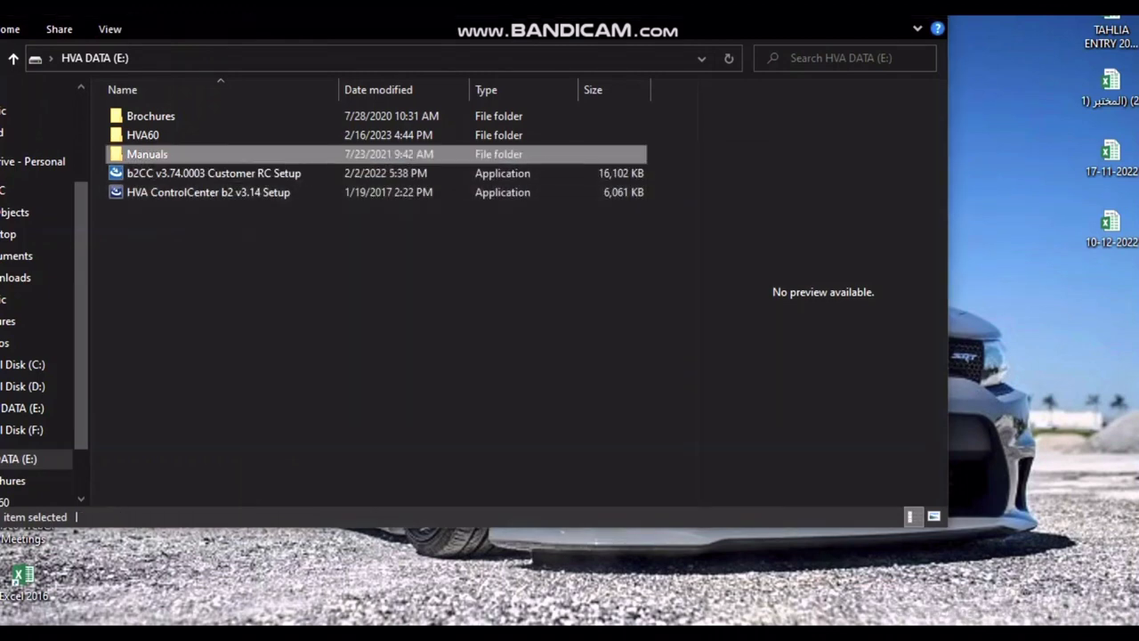
click(147, 154)
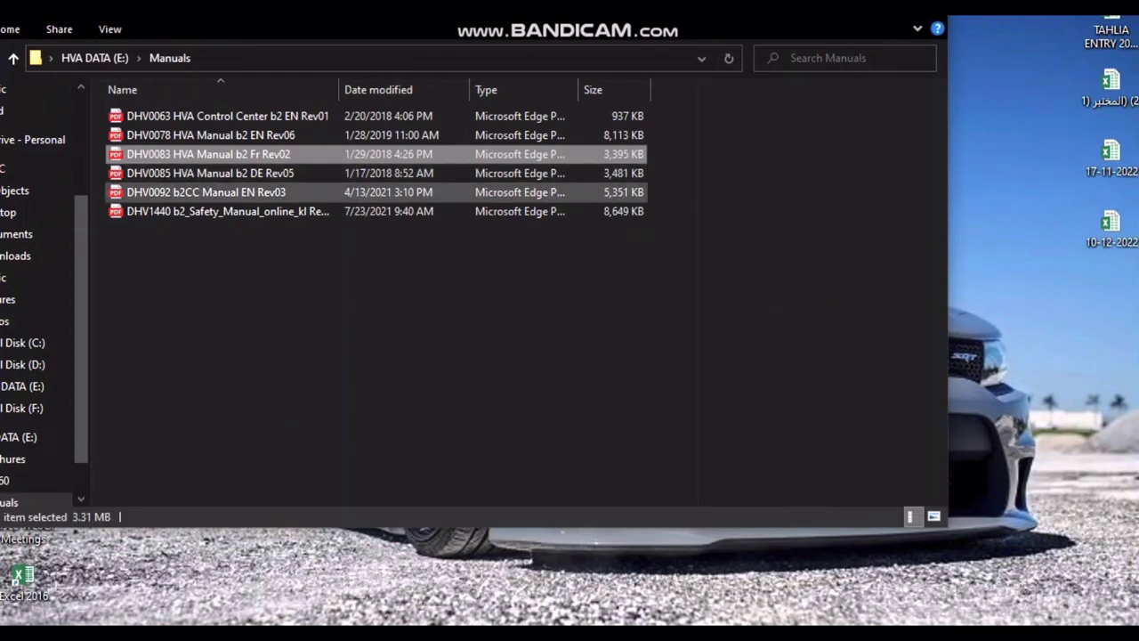
click(0, 58)
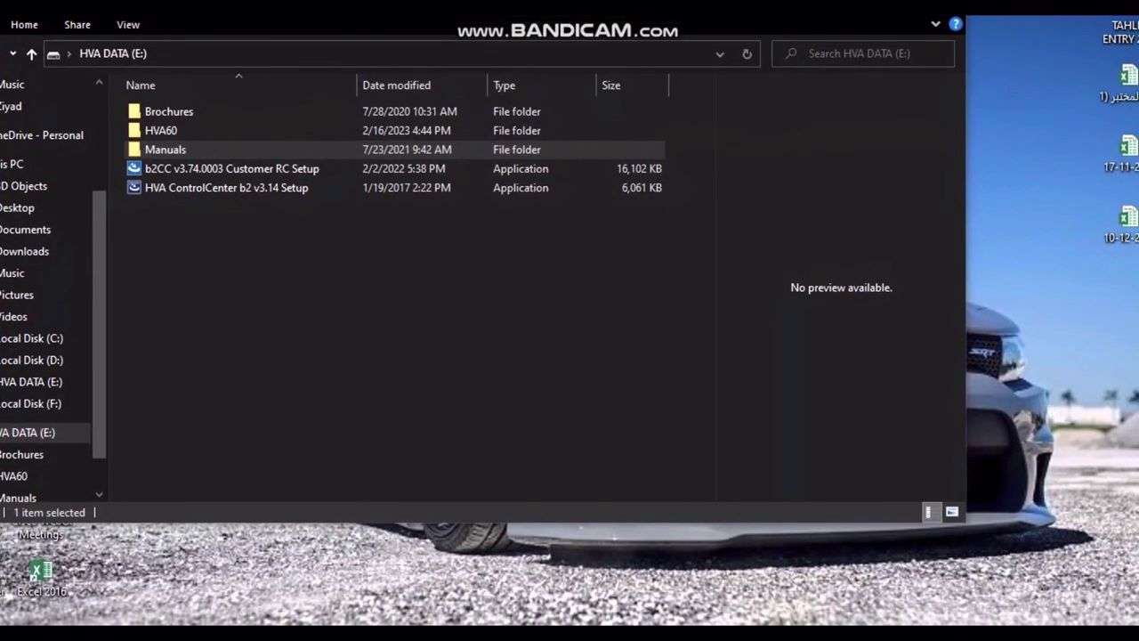
click(427, 258)
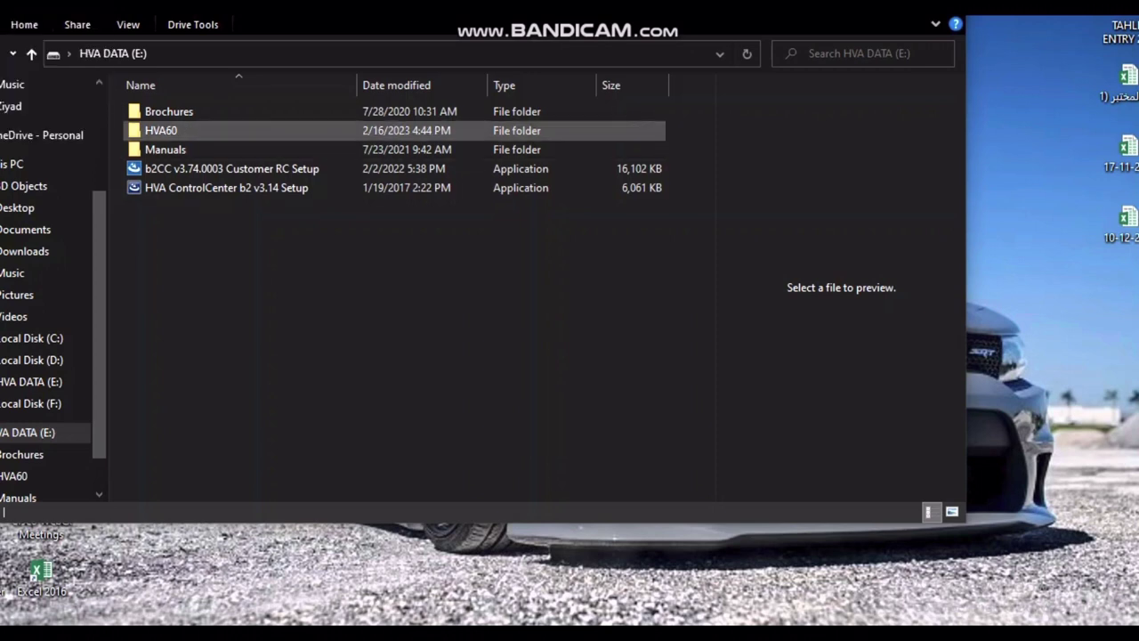
double_click(169, 111)
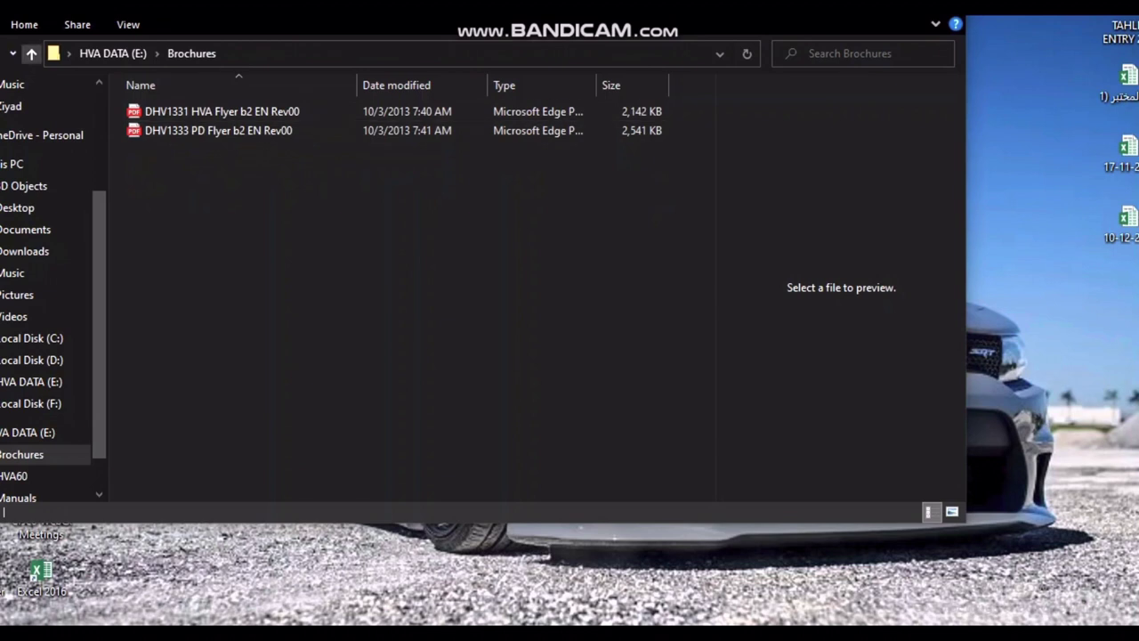
click(31, 53)
double_click(170, 130)
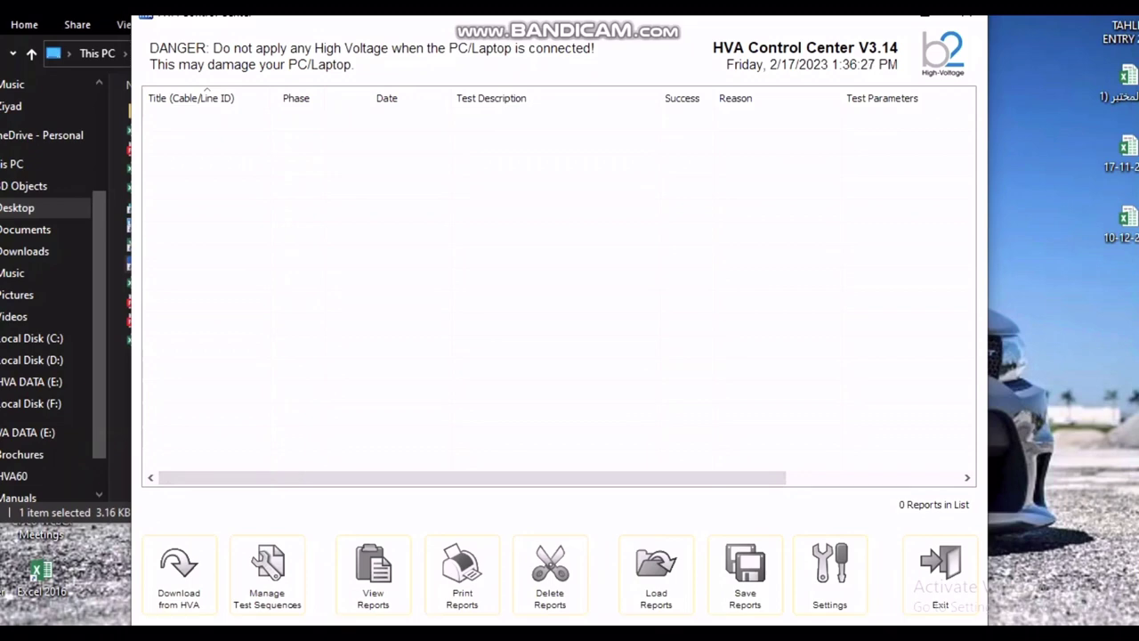
In HVA Control Center, load the reports from HVA001.HRD in the HVA60 folder of the HVA DATA (E:) drive.
drag(669, 16, 637, 32)
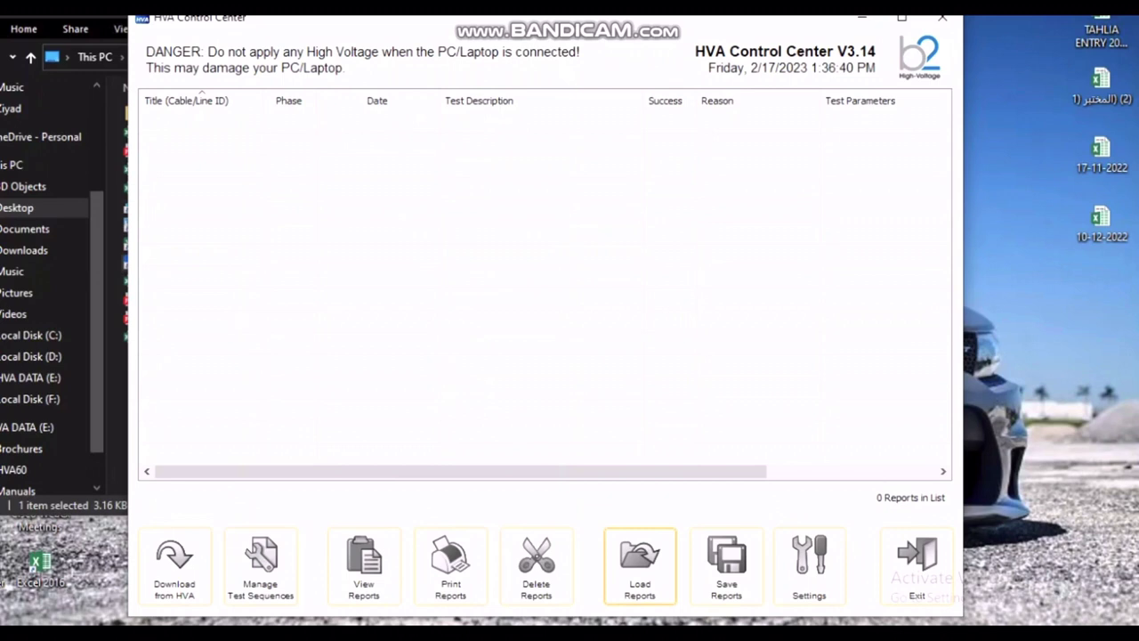
click(639, 567)
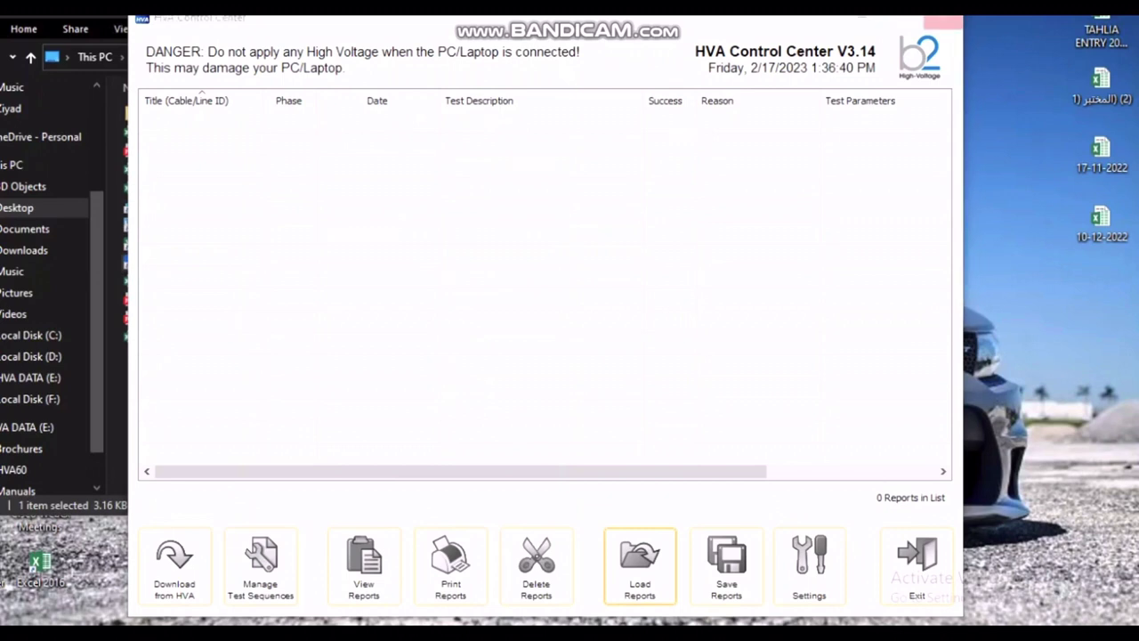
click(946, 21)
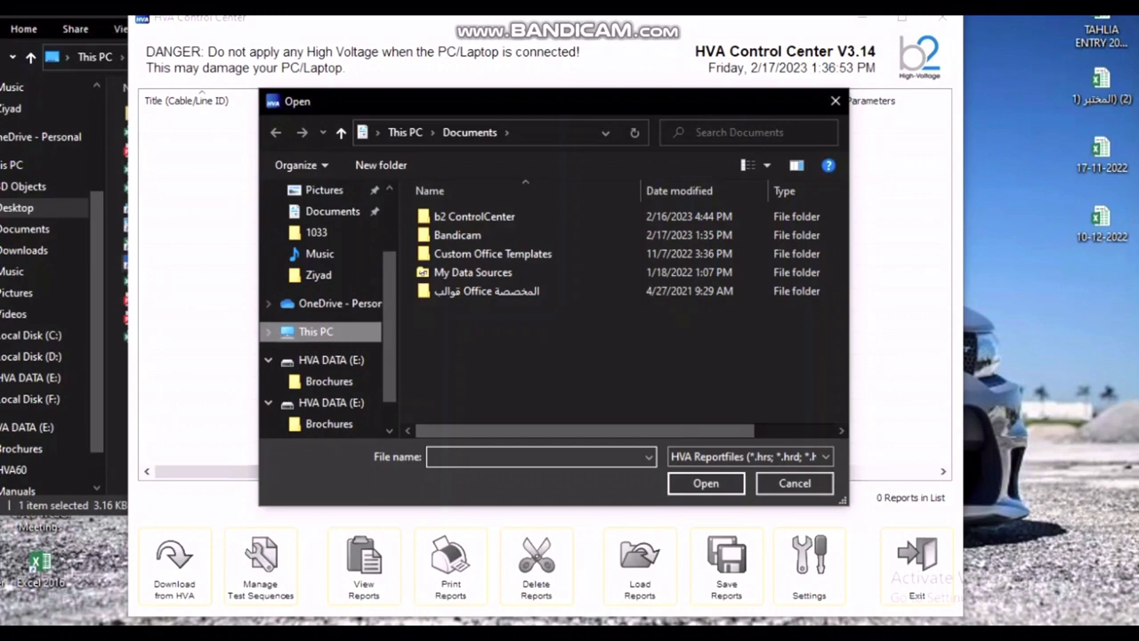
click(338, 360)
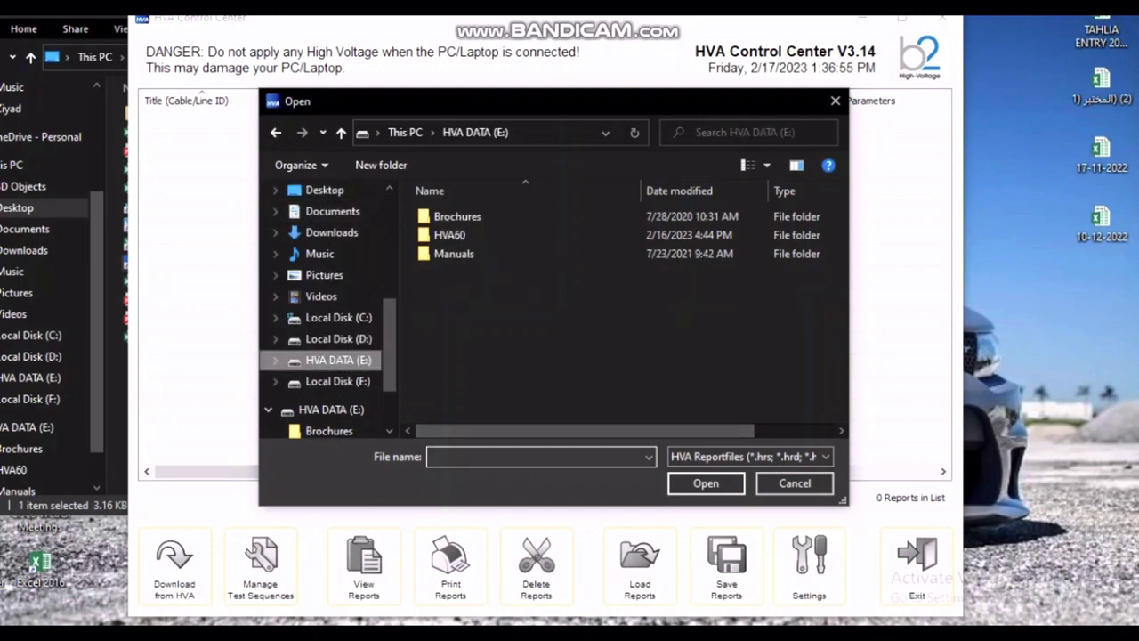
double_click(451, 235)
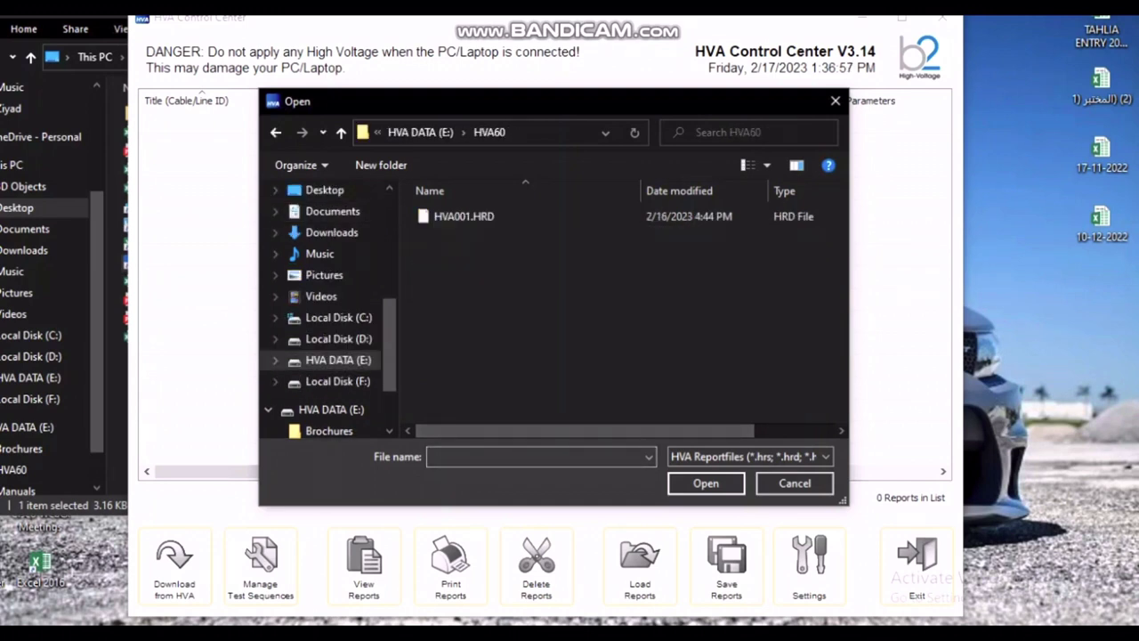
click(464, 216)
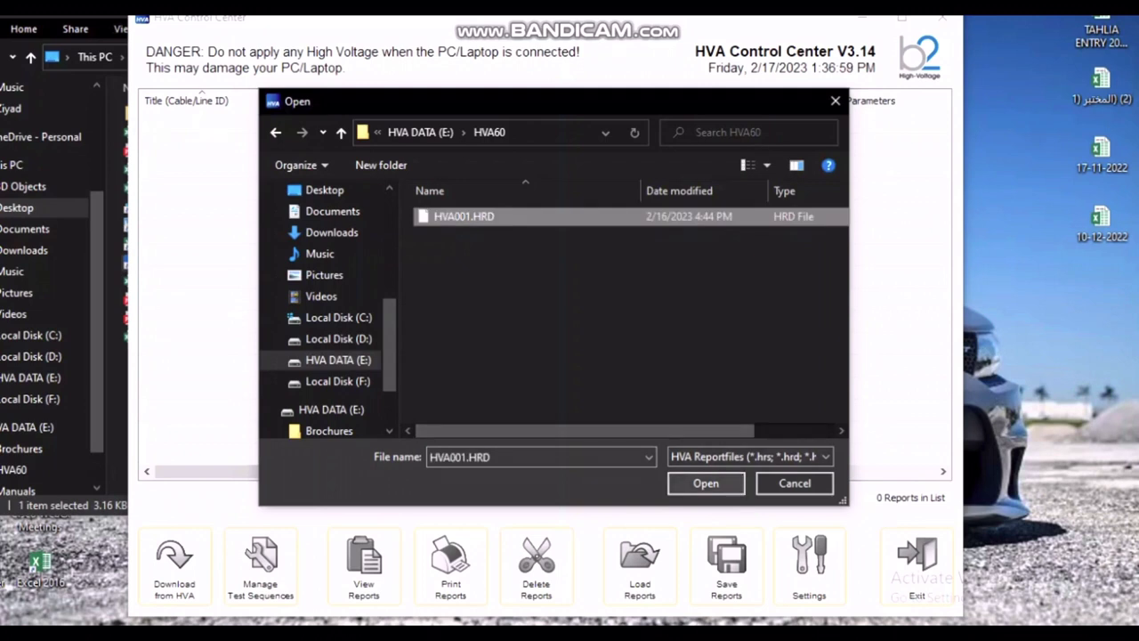
click(705, 483)
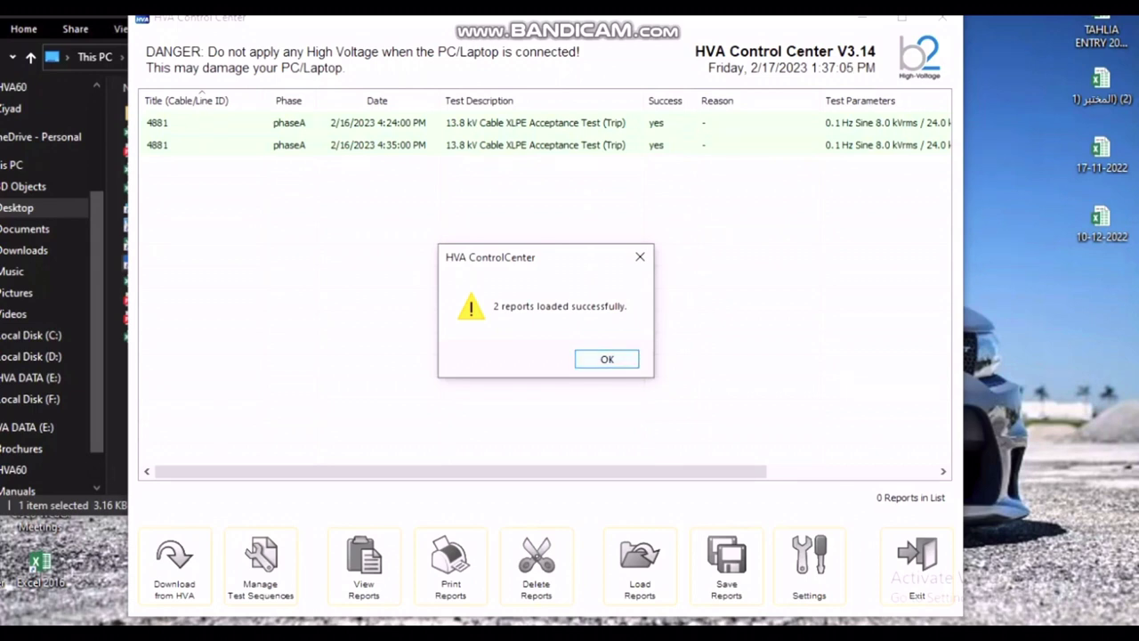
key(Return)
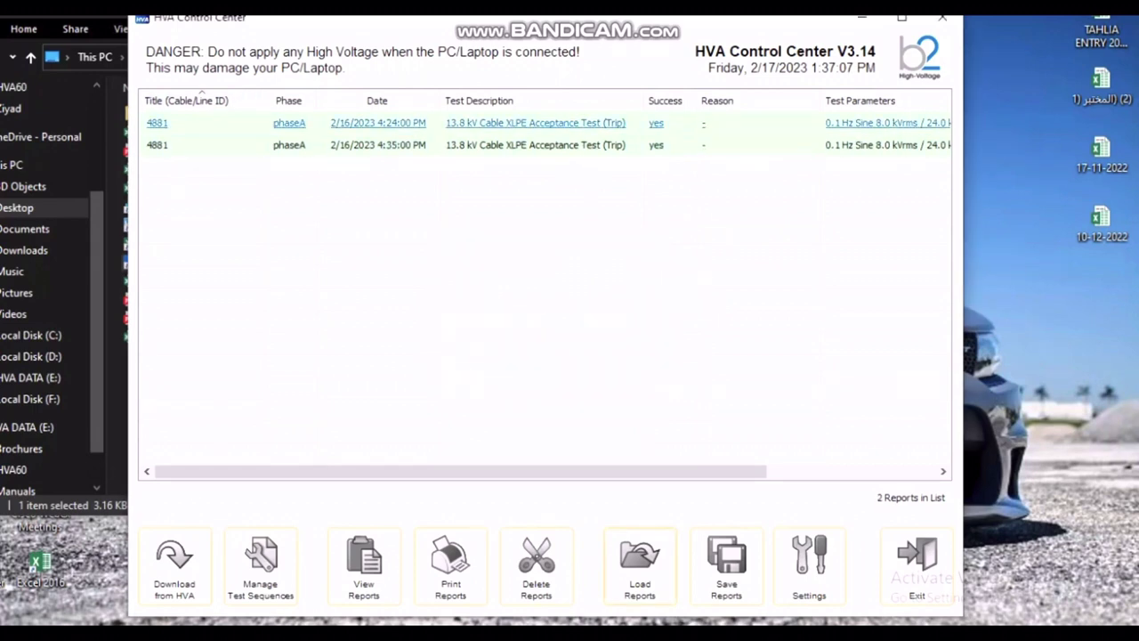
Open the details of the 2/16/2023 4:24:00 PM report and set Company to ABC and Location to XYZ.
click(535, 123)
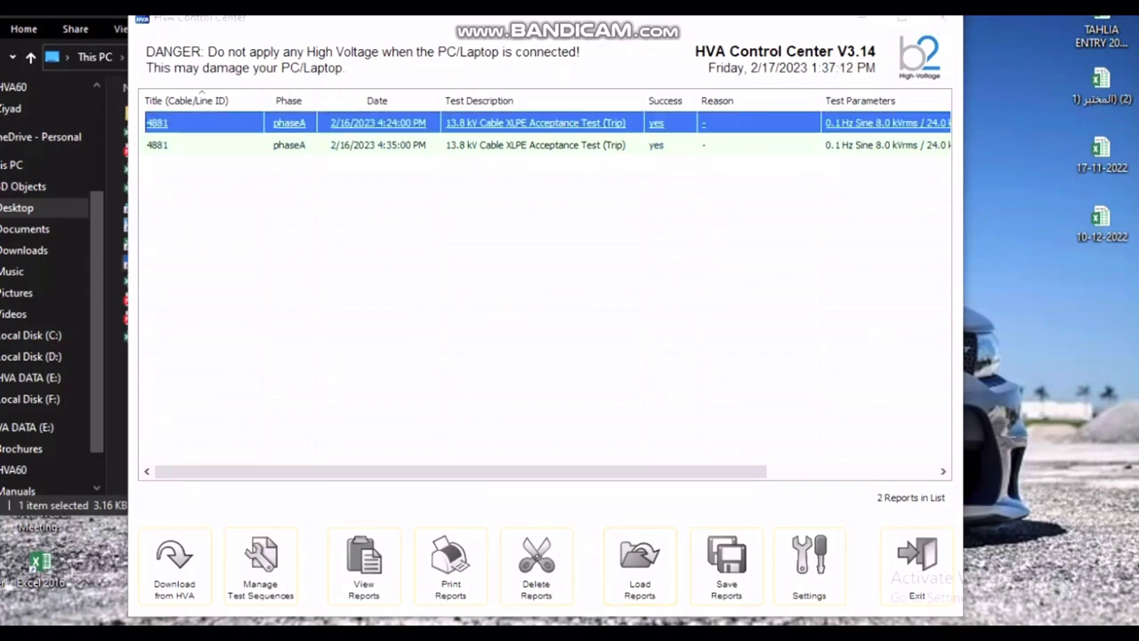
double_click(536, 123)
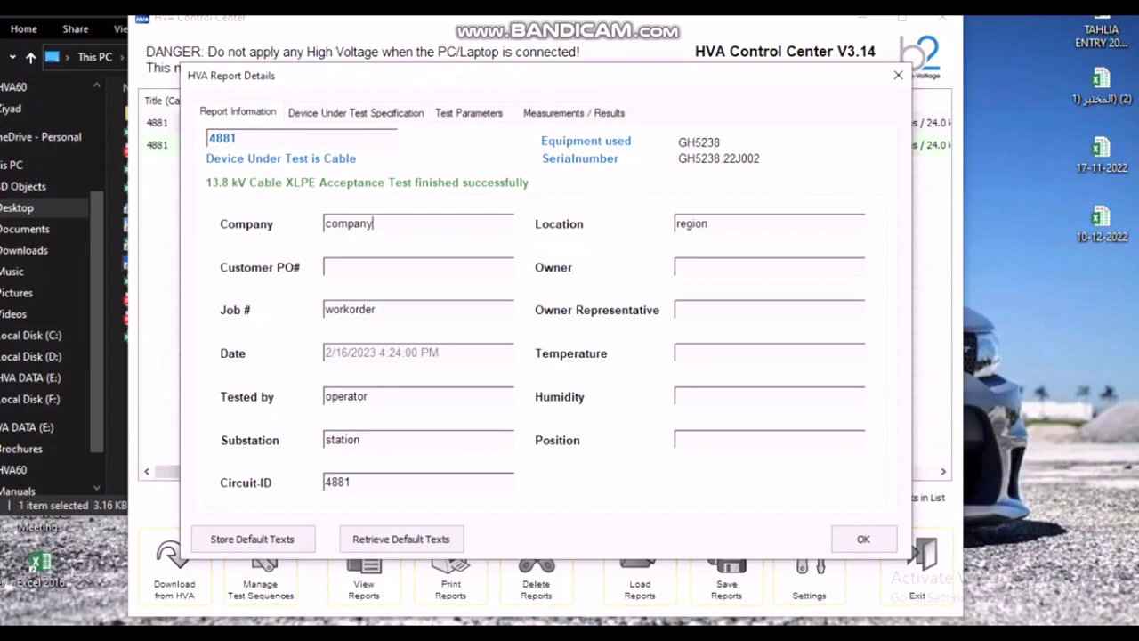
key(ctrl+a)
key(BackSpace)
text(ABC)
click(710, 223)
double_click(694, 223)
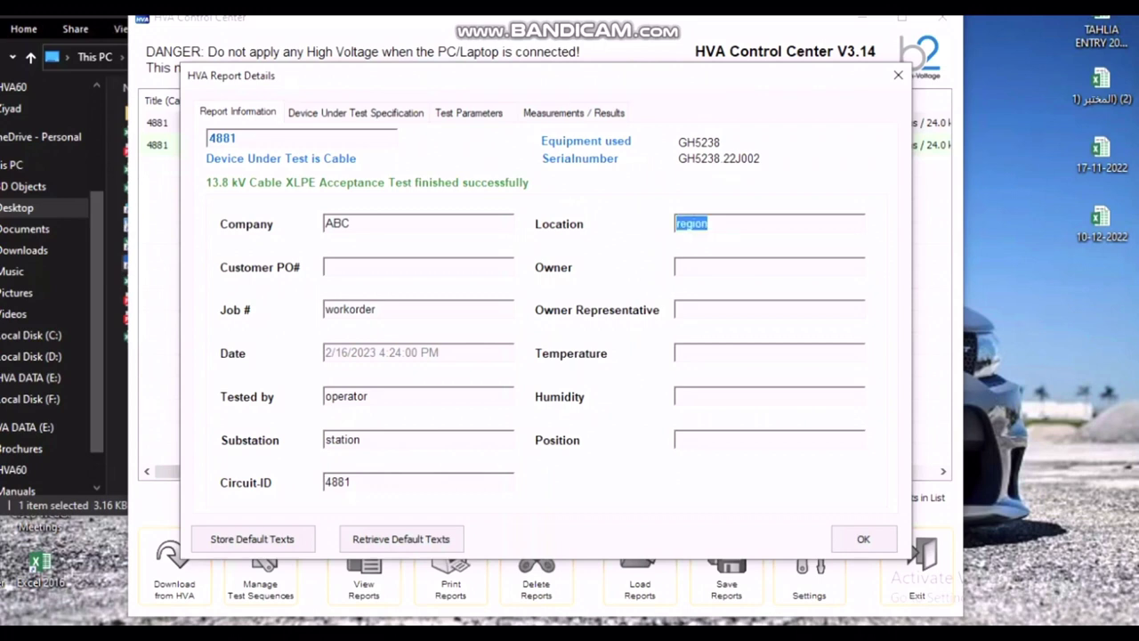
text(XYZ)
Fill in the job number and the tester's name in the report information.
double_click(371, 309)
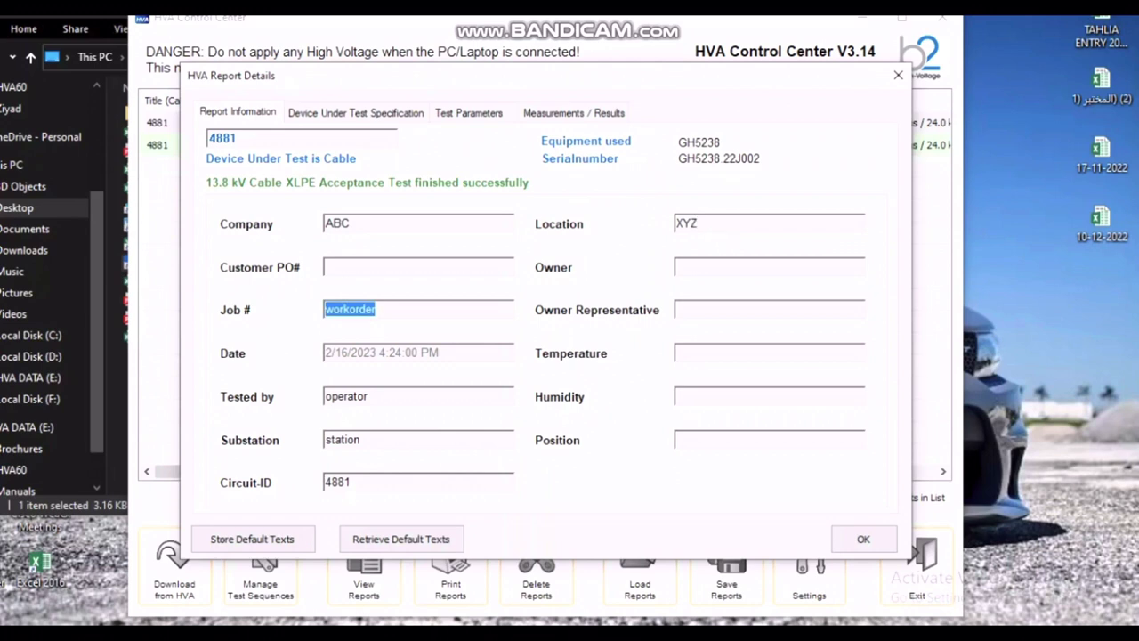
text(0000000)
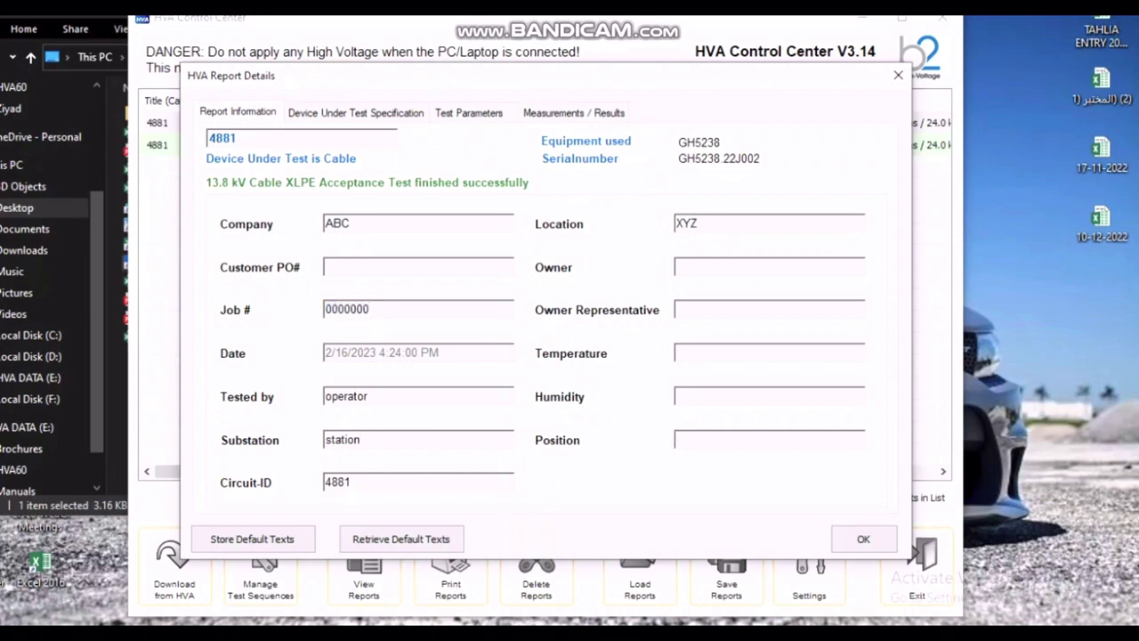
double_click(355, 397)
text(Gah)
key(BackSpace)
key(BackSpace)
text(hay****)
In the device under test specification, set the conductor size to 500mm2 and choose a jacket option.
click(356, 113)
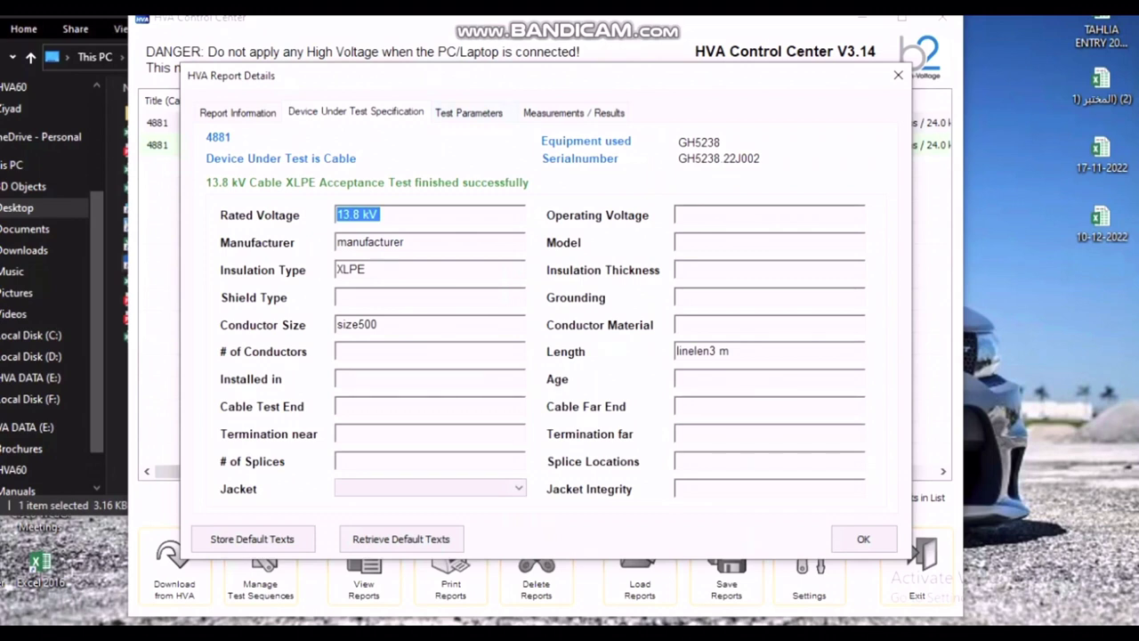
click(401, 297)
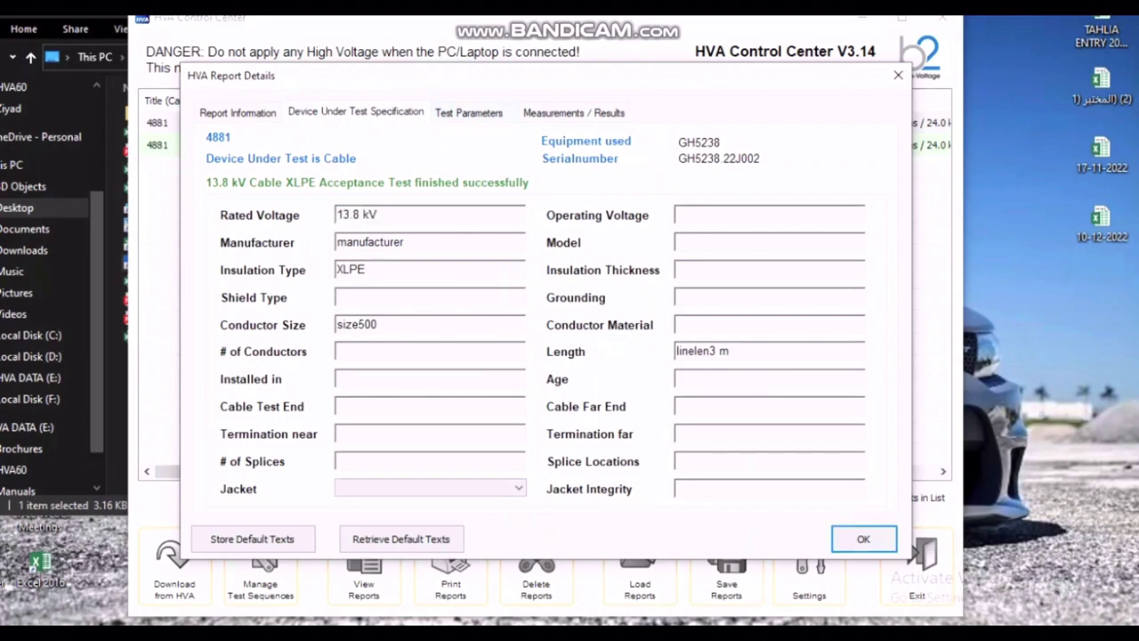
double_click(376, 324)
key(BackSpace)
text(300mm2)
key(BackSpace)
key(BackSpace)
key(BackSpace)
key(BackSpace)
key(BackSpace)
key(BackSpace)
text(500mm23)
click(430, 488)
click(430, 501)
Review the test parameters, mark the test as Acceptable in the measurement results, and make the comments ready for entry.
click(469, 112)
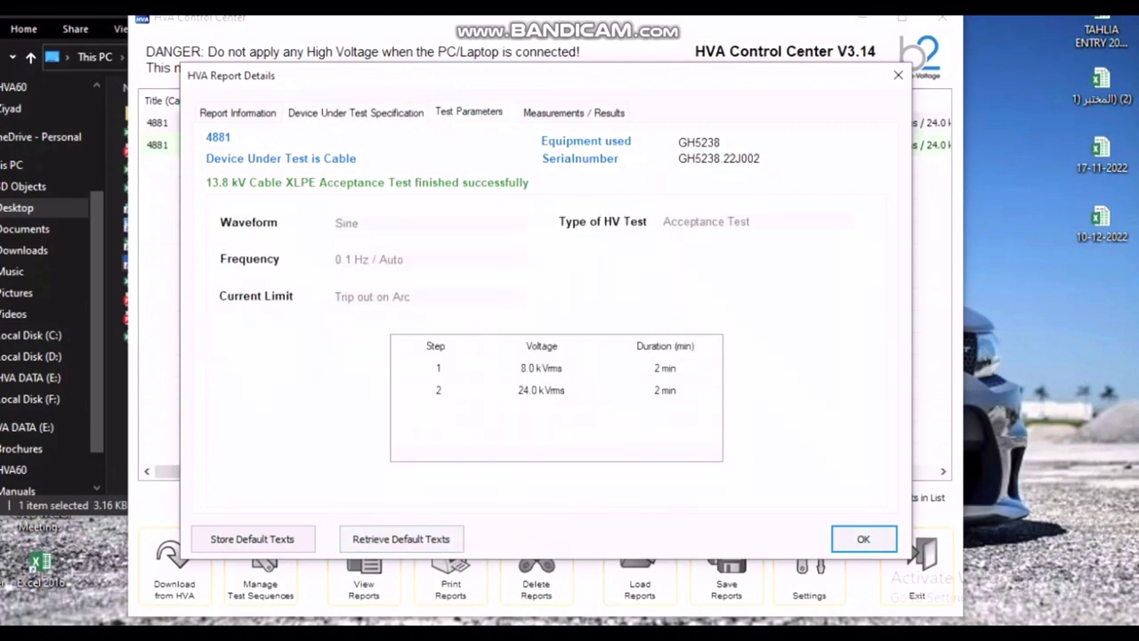
click(573, 112)
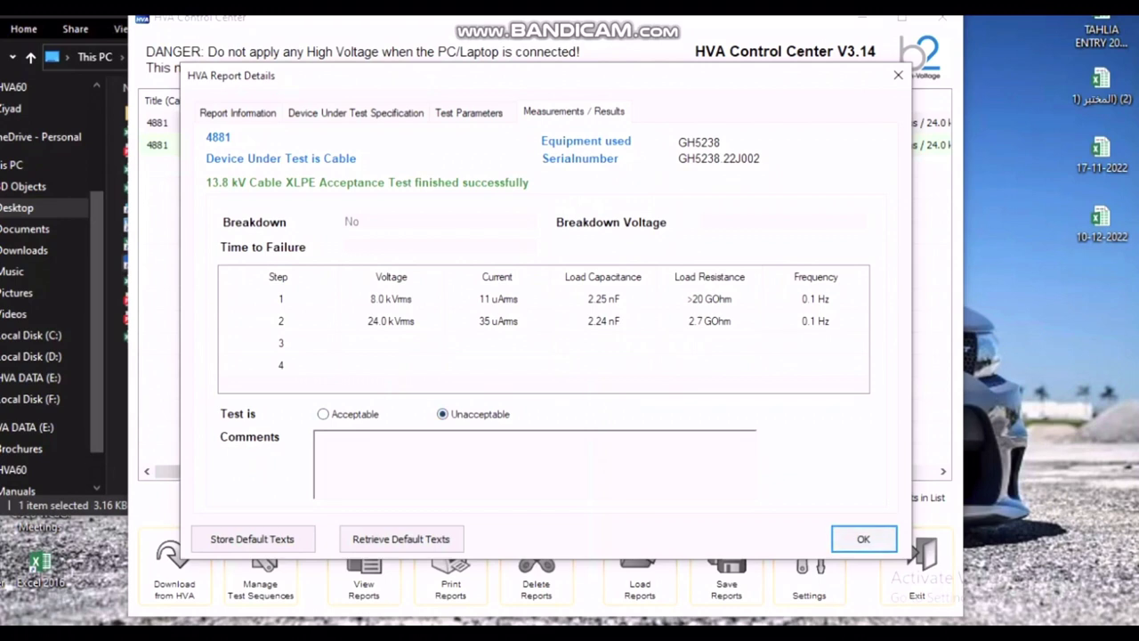
click(323, 413)
click(442, 414)
click(323, 414)
click(318, 439)
text(good)
text(to )
text(usd)
key(BackSpace)
key(BackSpace)
text(se for s)
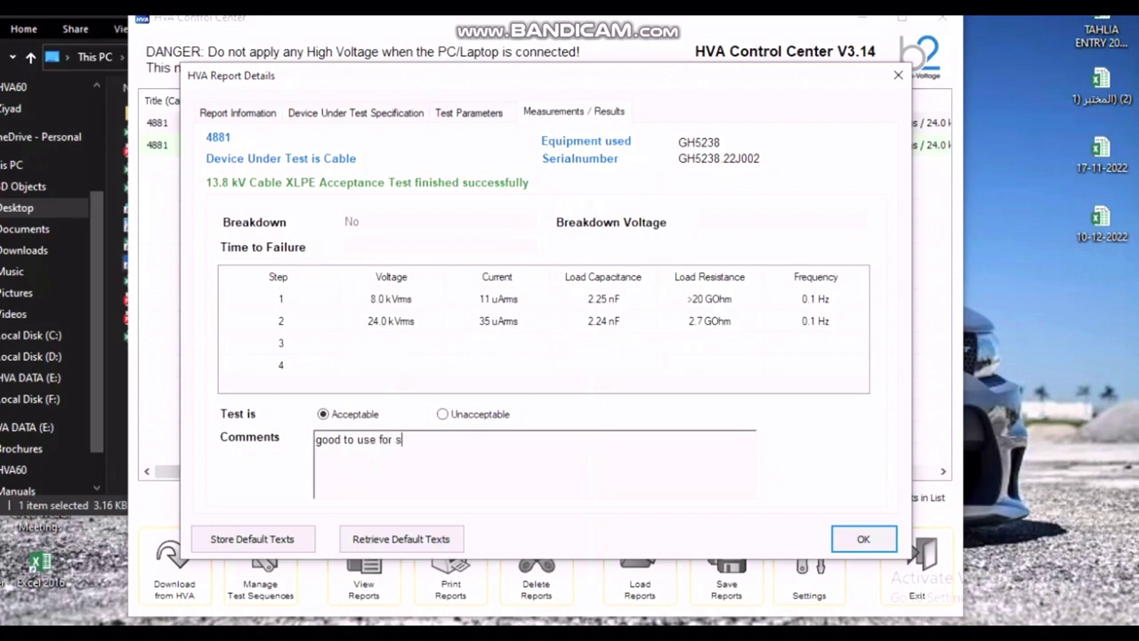
key(BackSpace)
text(further)
key(BackSpace)
key(BackSpace)
key(BackSpace)
key(BackSpace)
key(BackSpace)
key(BackSpace)
key(BackSpace)
key(BackSpace)
key(BackSpace)
key(BackSpace)
key(BackSpace)
key(BackSpace)
key(BackSpace)
key(BackSpace)
key(BackSpace)
key(BackSpace)
key(BackSpace)
key(BackSpace)
key(BackSpace)
key(BackSpace)
key(BackSpace)
key(BackSpace)
key(BackSpace)
Enter "anything" as the test comment and close the report details, keeping the changes.
text(anything)
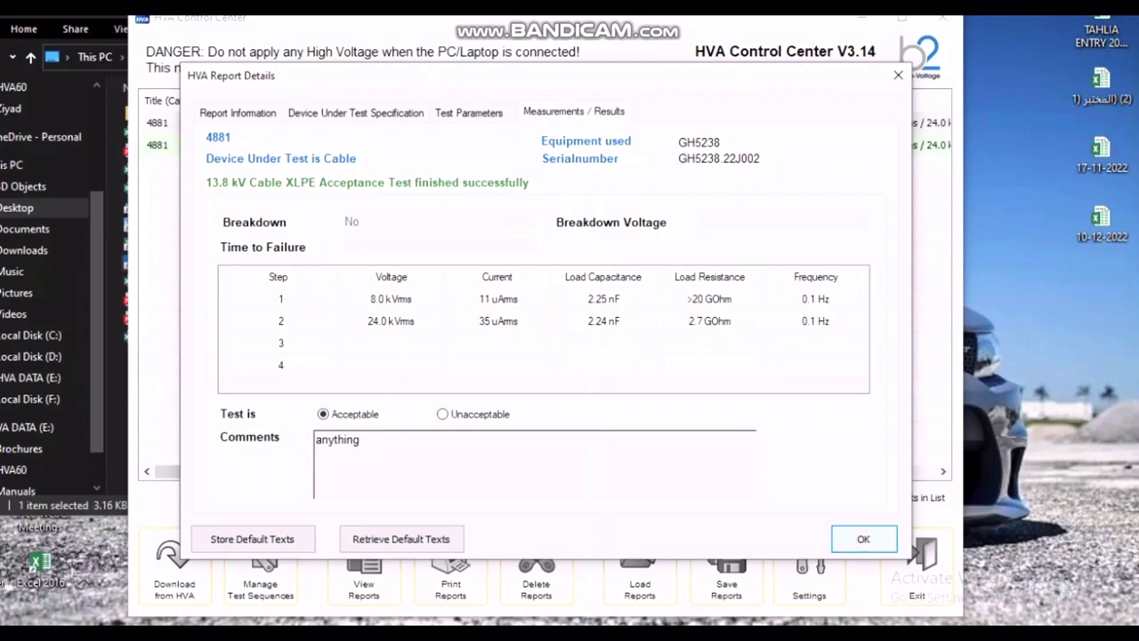
click(863, 539)
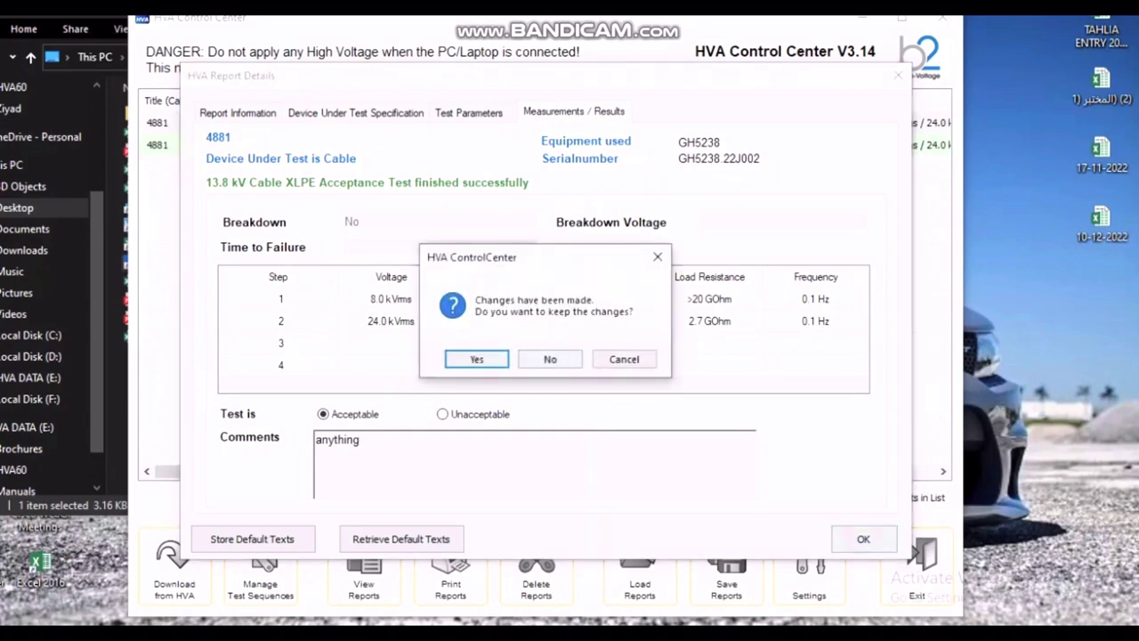
key(Return)
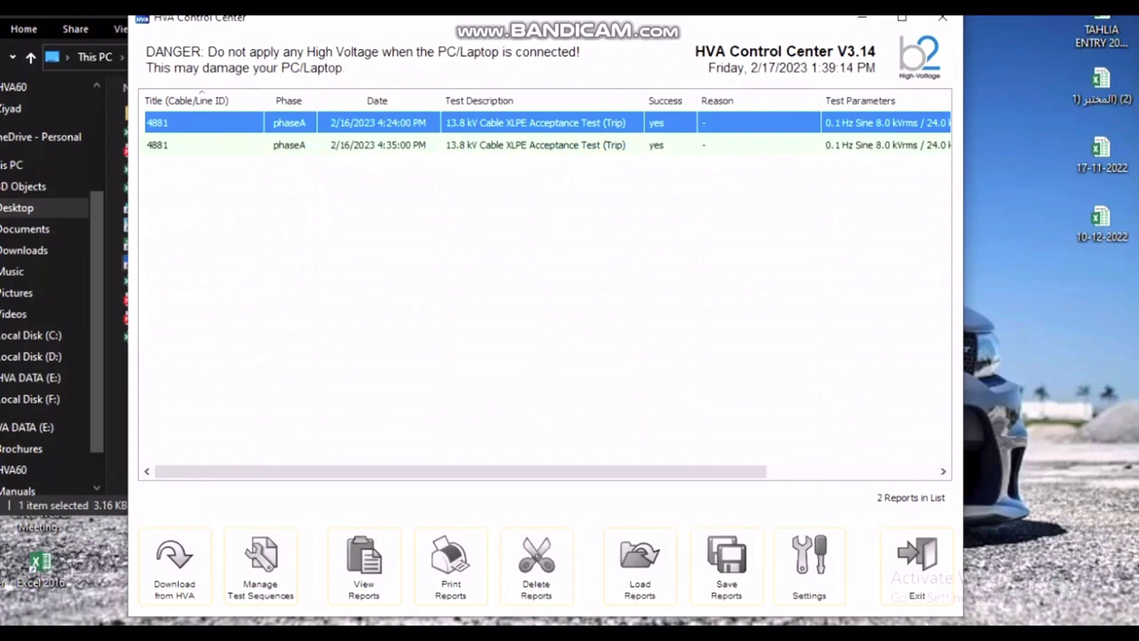
Print the report with Microsoft Print to PDF, saving the output on the Desktop as 123.
click(451, 566)
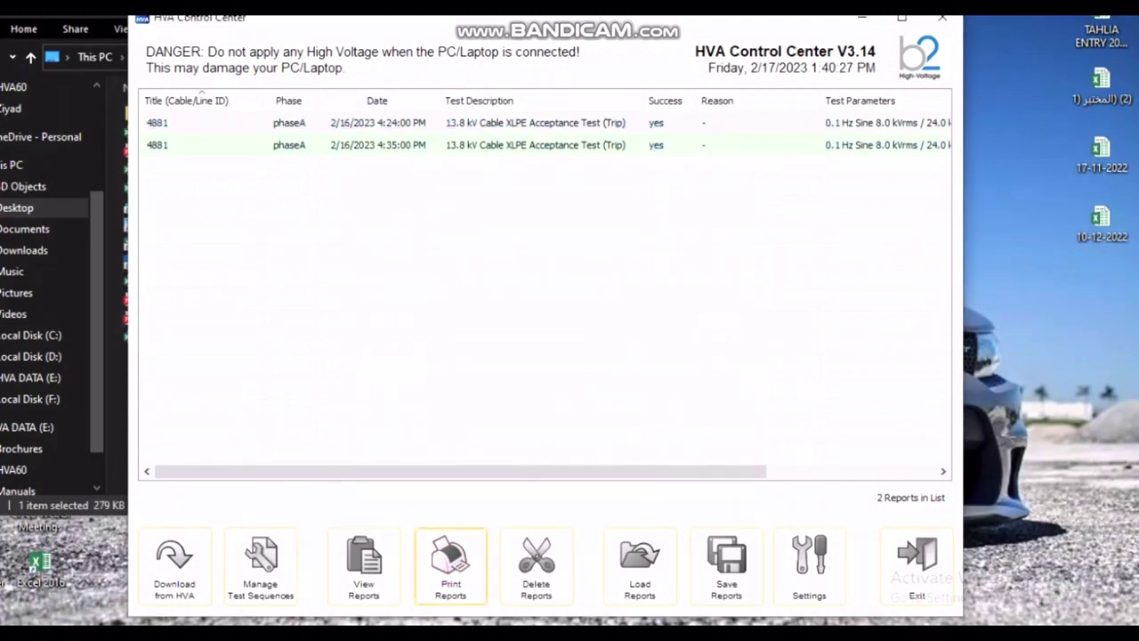
click(451, 567)
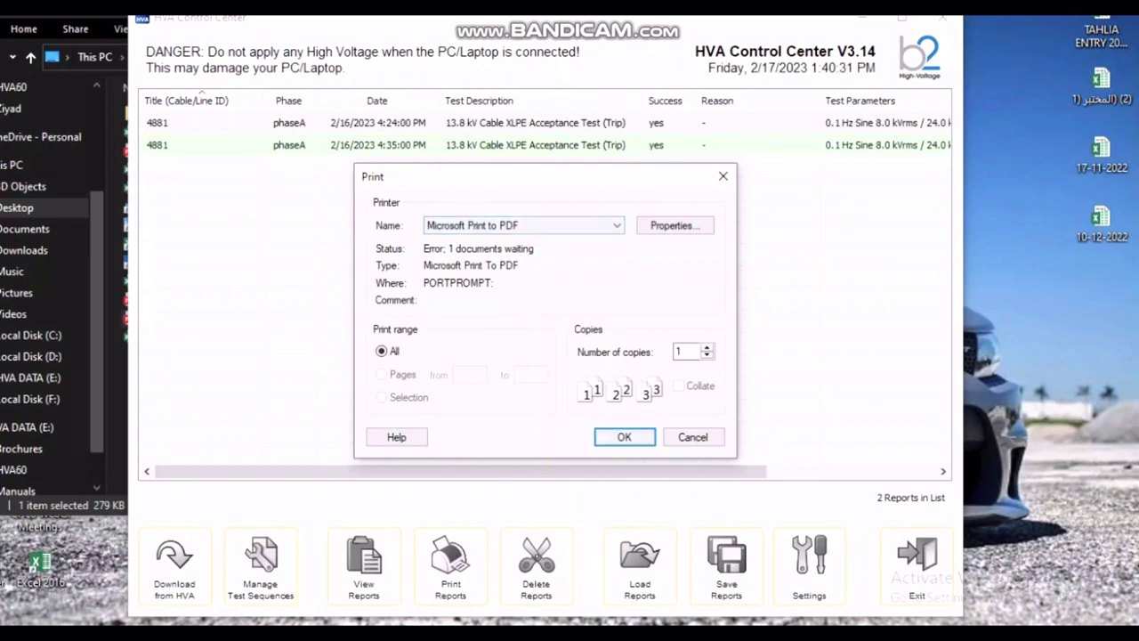
click(525, 225)
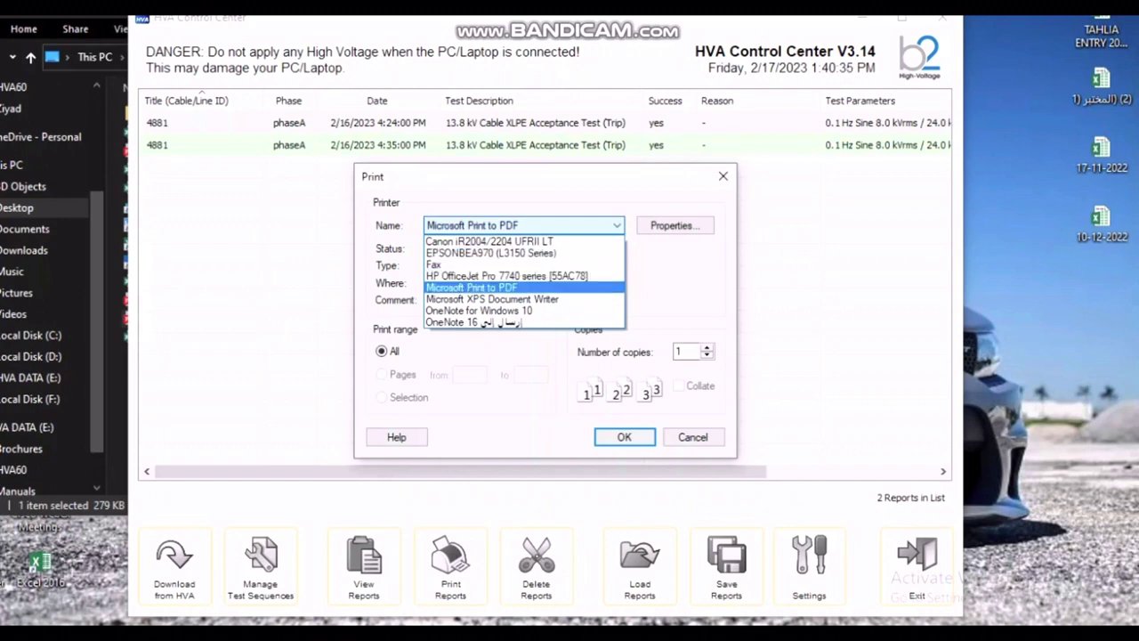
click(510, 287)
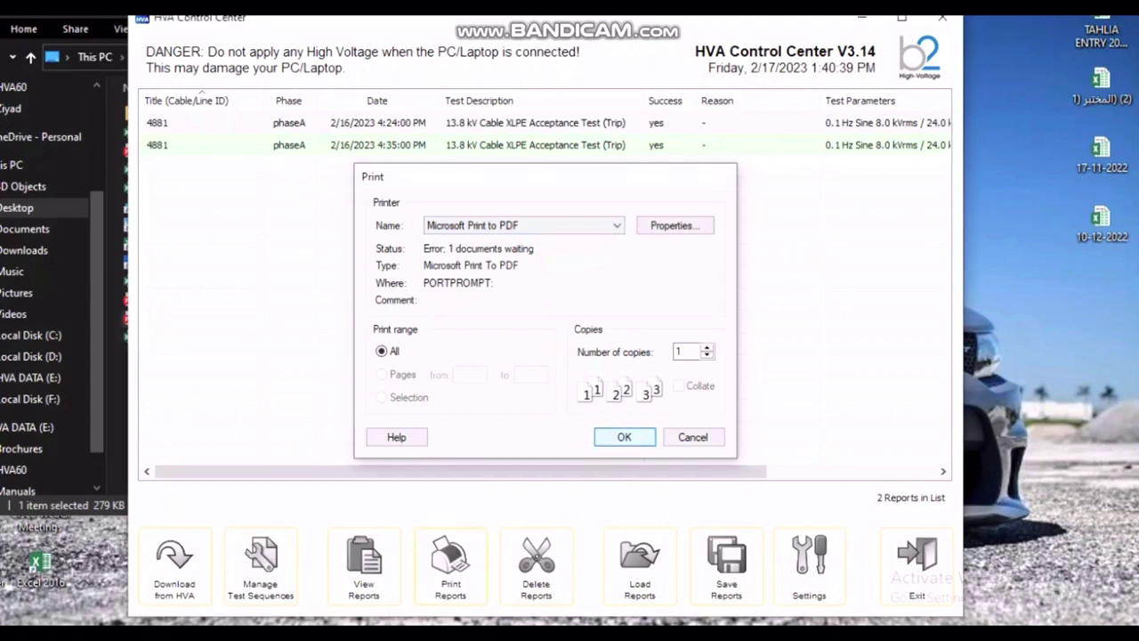
key(Return)
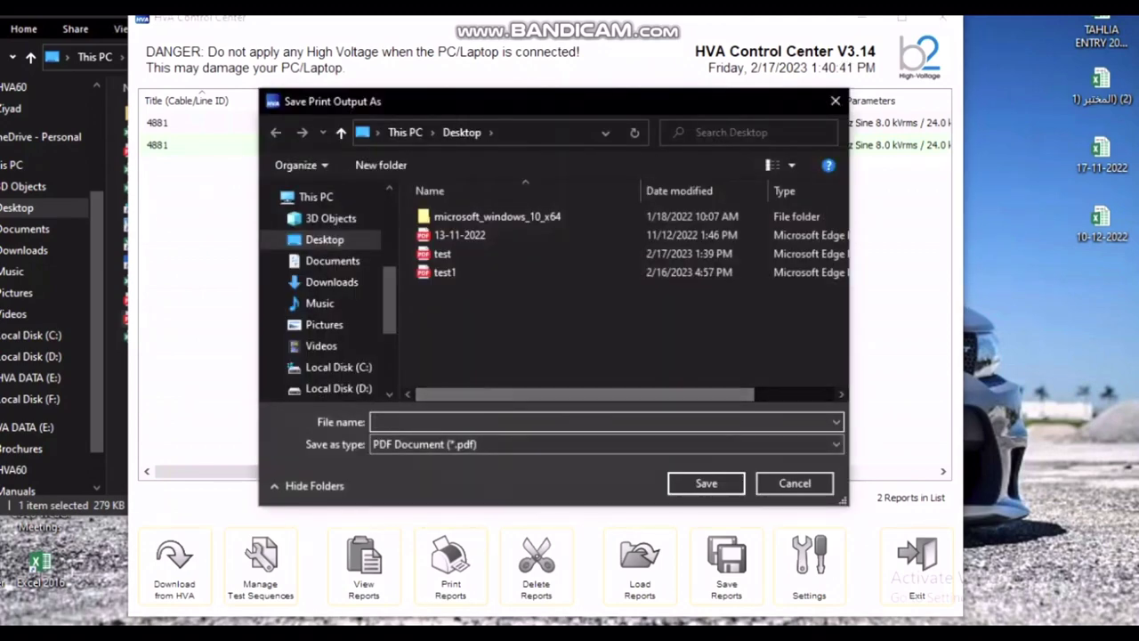
text(123)
key(Return)
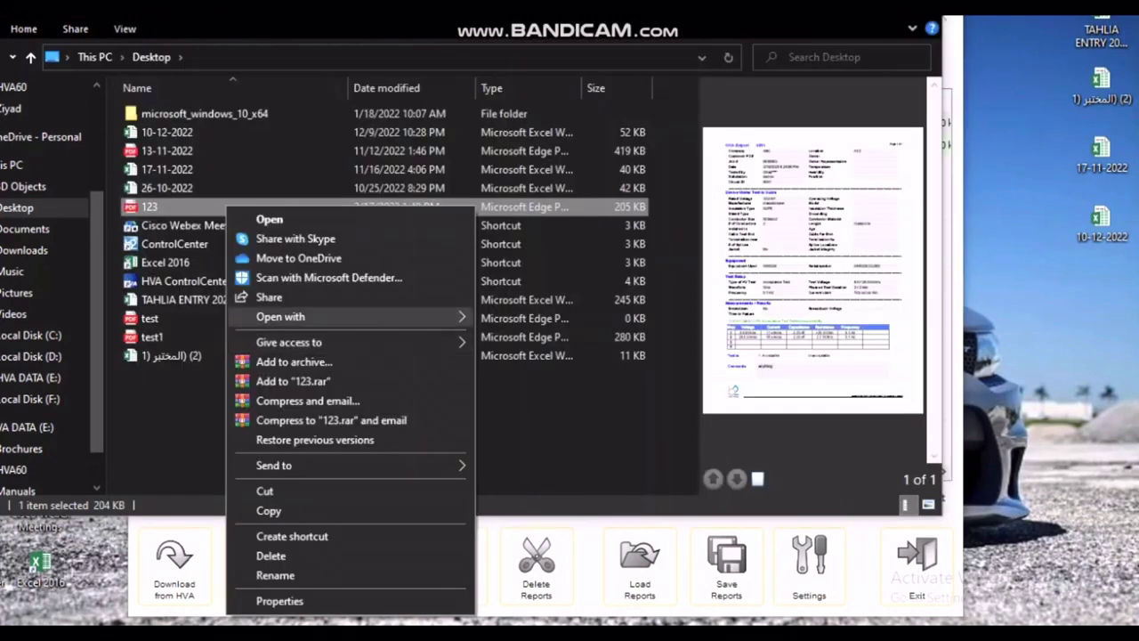
Open 123.pdf in Adobe Reader and read through the report information, test setup, measurement results and comments.
mouse_move(281, 317)
click(533, 318)
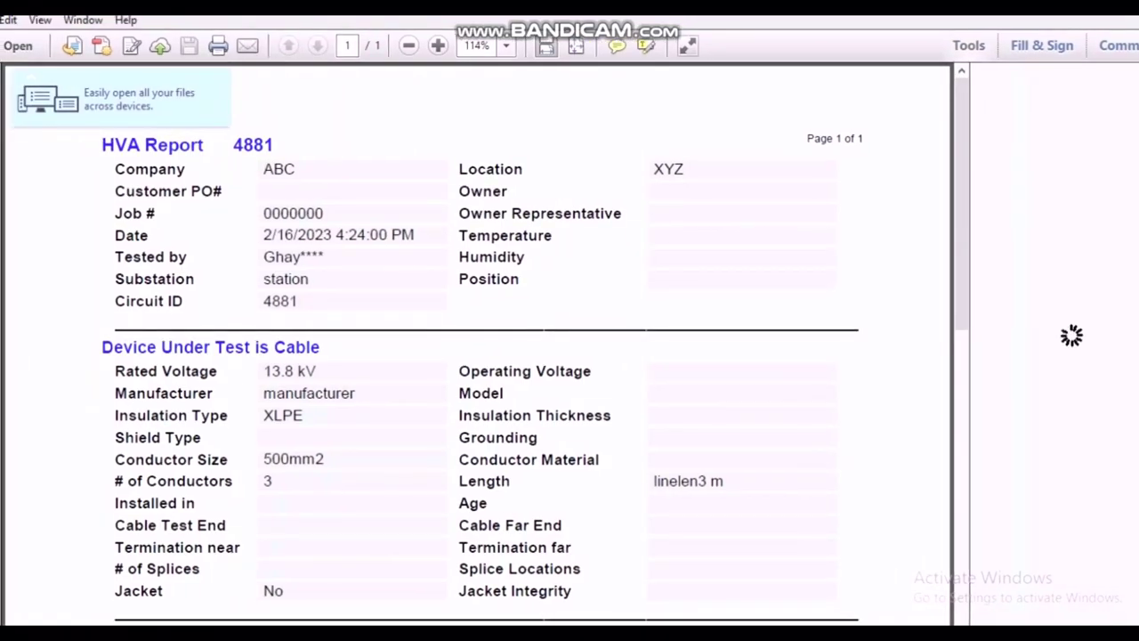
scroll(1052, 330, down, 1)
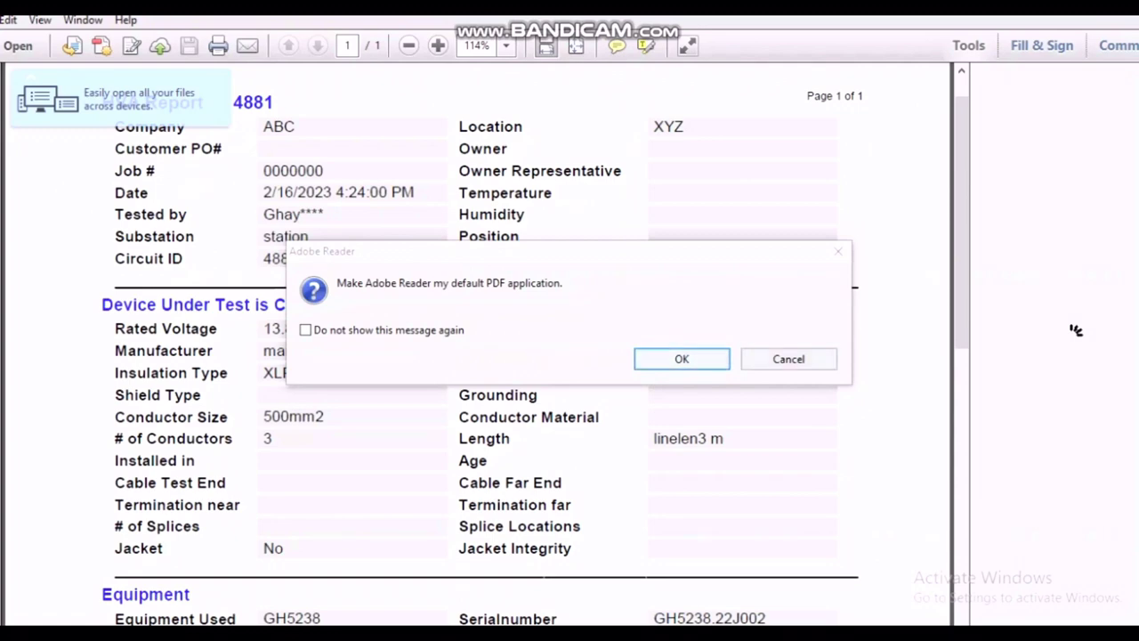
key(Return)
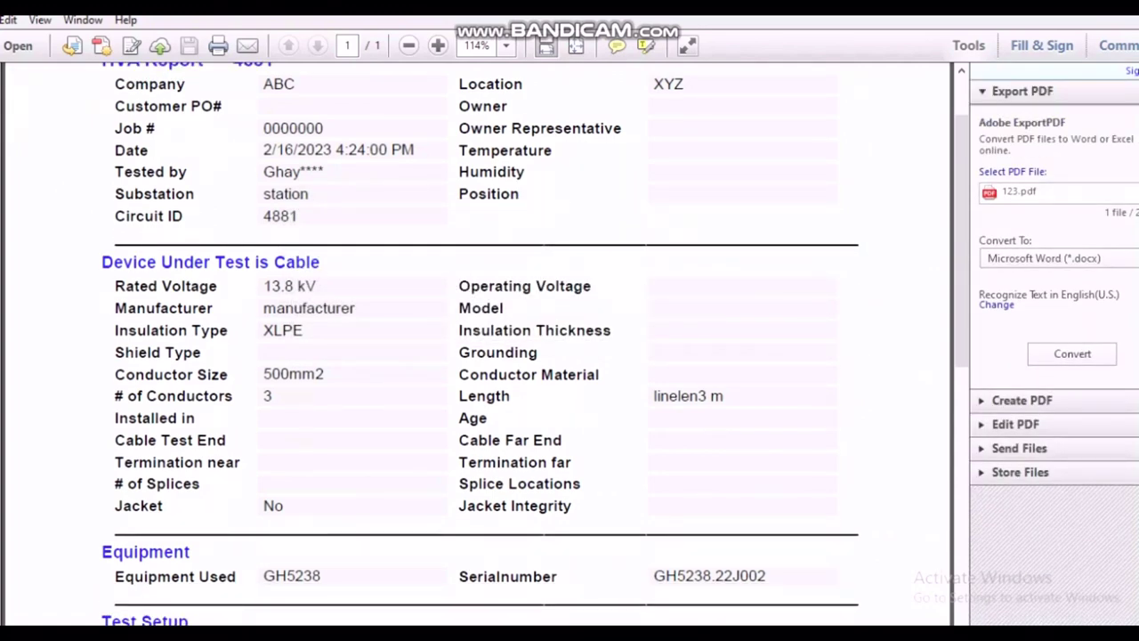
scroll(481, 345, down, 10)
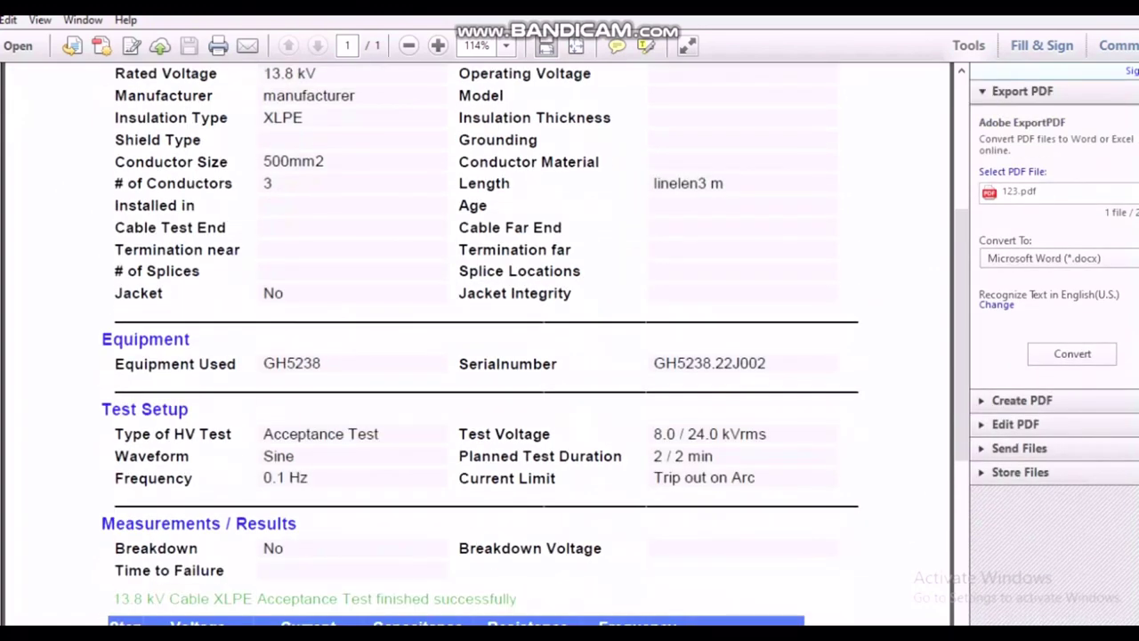
scroll(480, 346, down, 2)
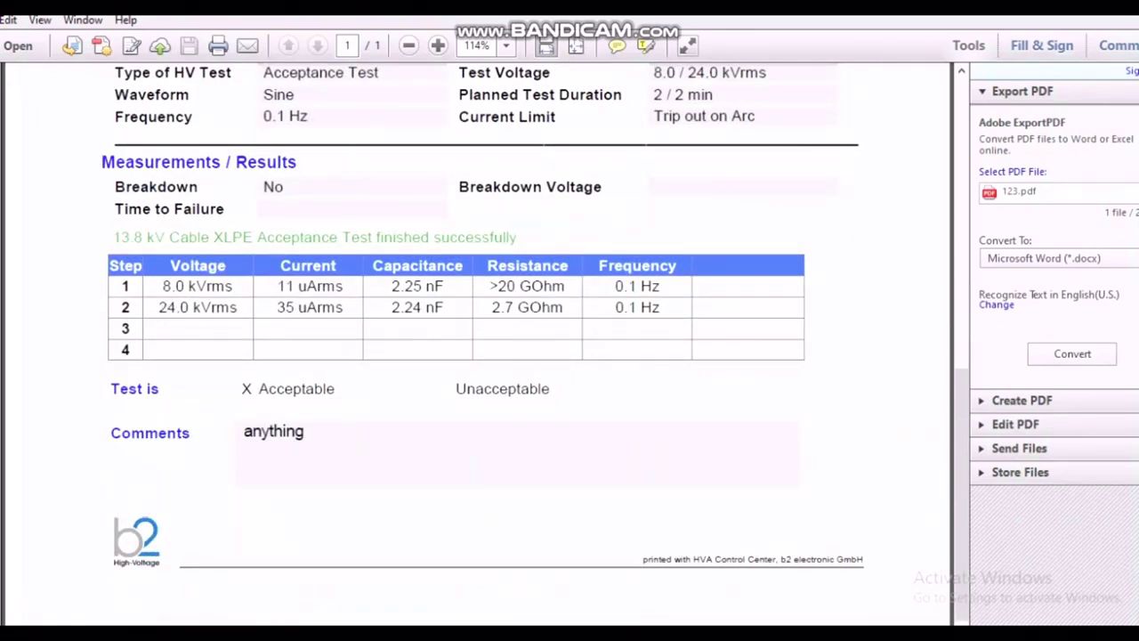
scroll(481, 346, up, 12)
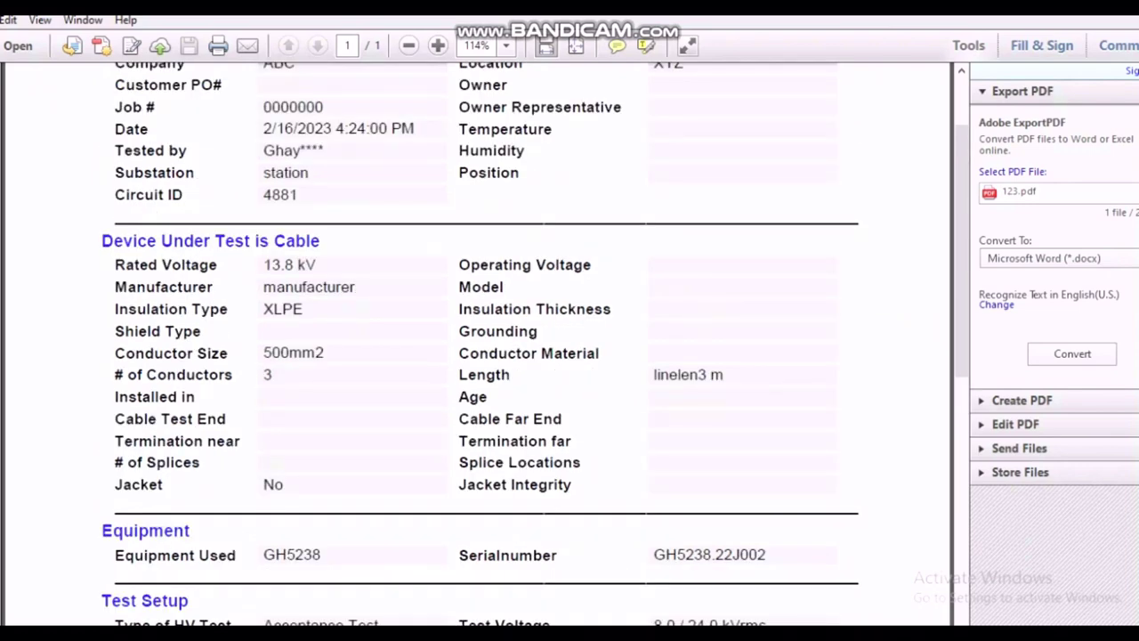
Switch to b2 ControlCenter, go to its reports area and create a new report set, accepting the suggested title.
click(1, 16)
click(36, 107)
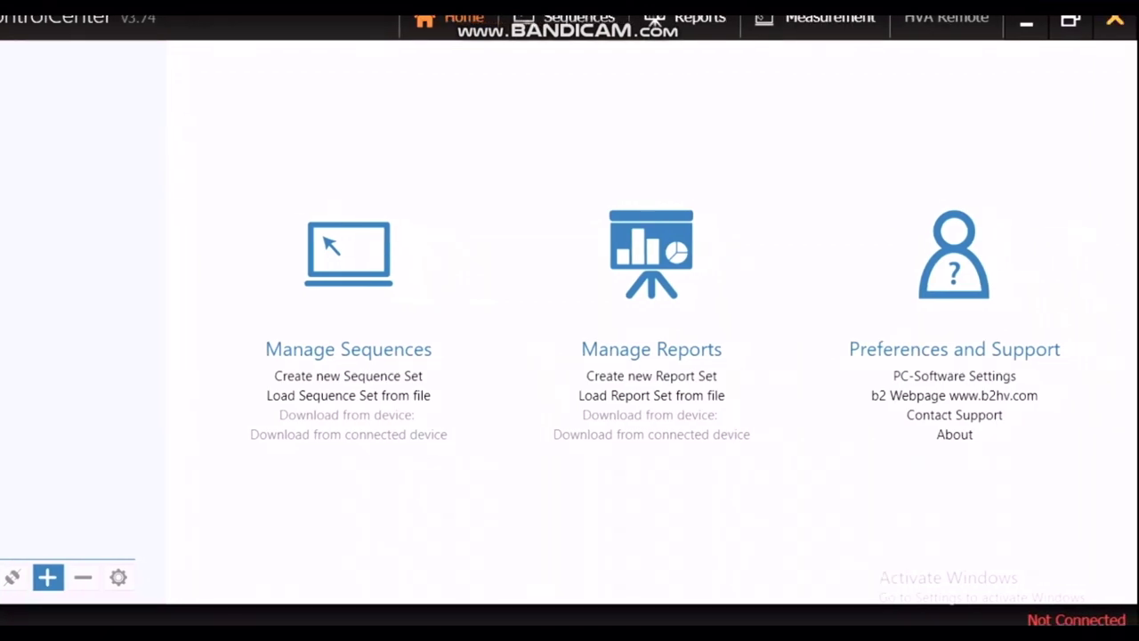
click(1070, 20)
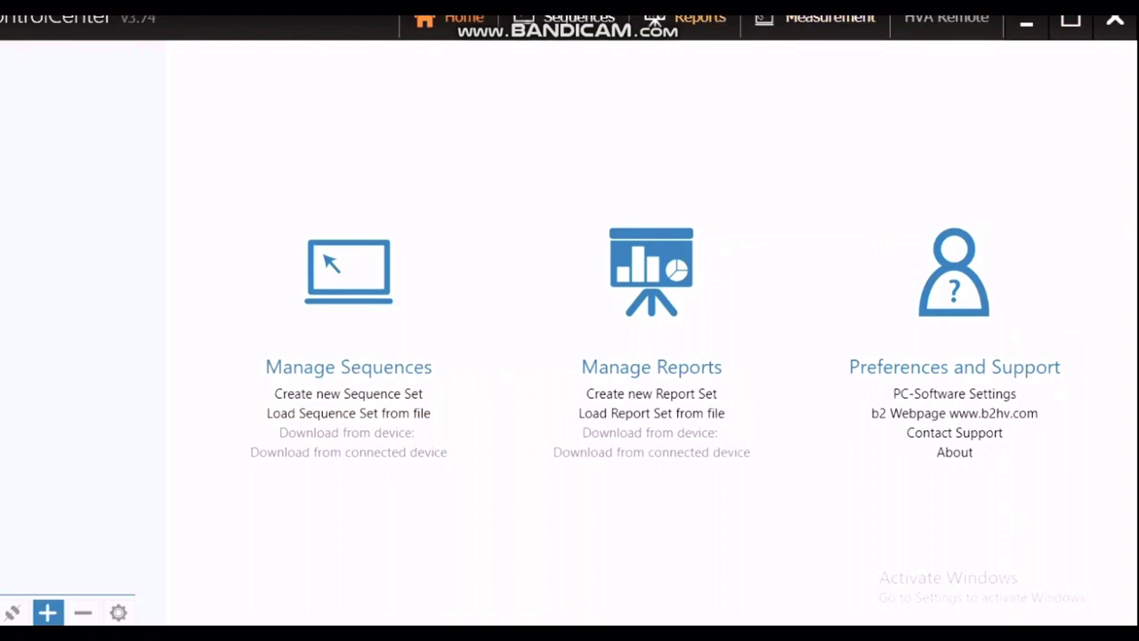
click(656, 21)
drag(708, 16, 717, 0)
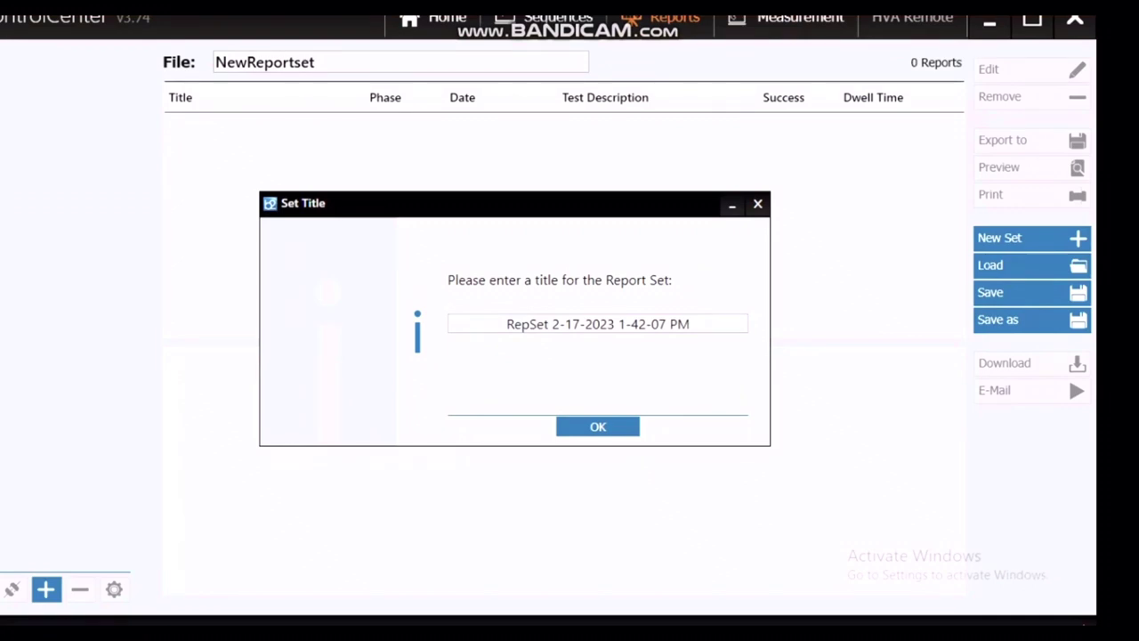
click(598, 427)
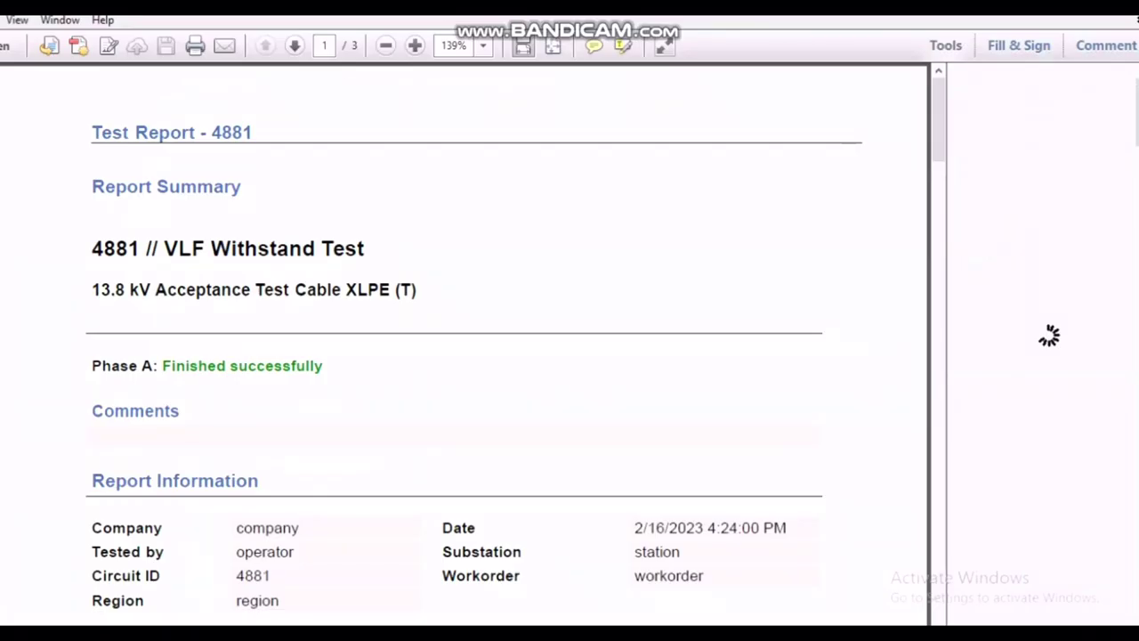
Examine the test1.pdf report's information, test setup, voltage chart and Phase A measurement results, and close the document.
scroll(463, 347, down, 5)
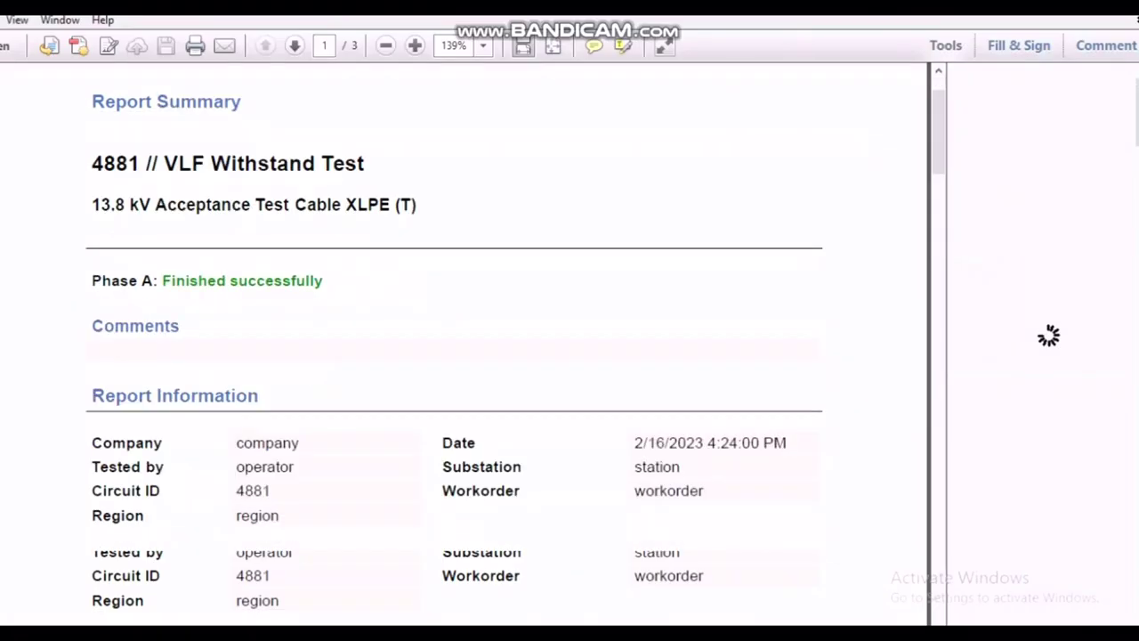
scroll(454, 347, down, 4)
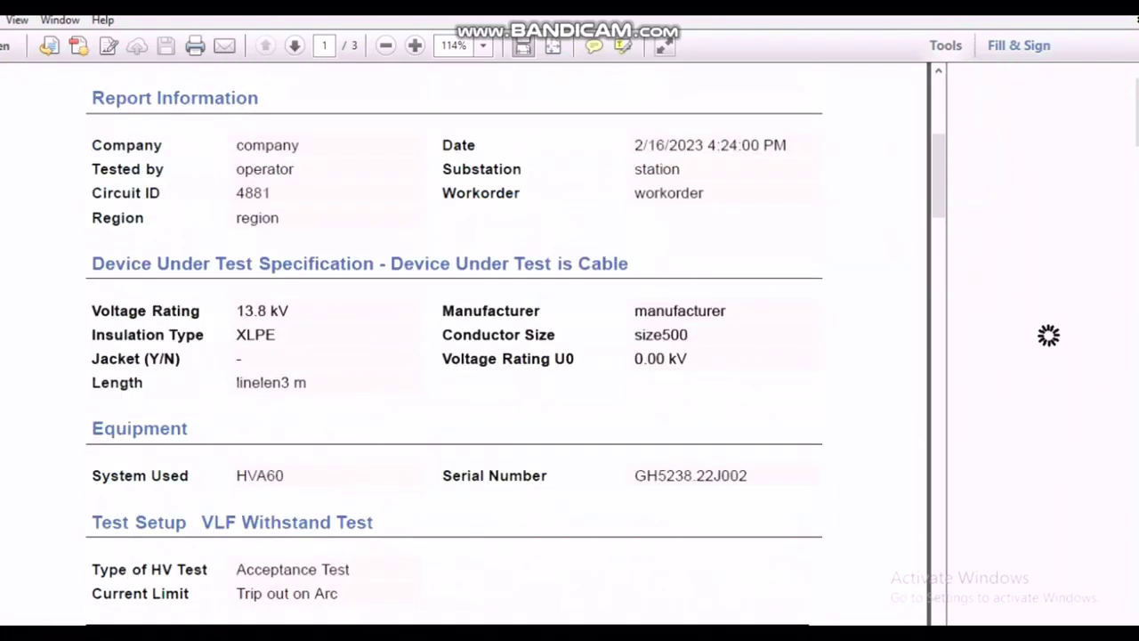
scroll(462, 347, down, 17)
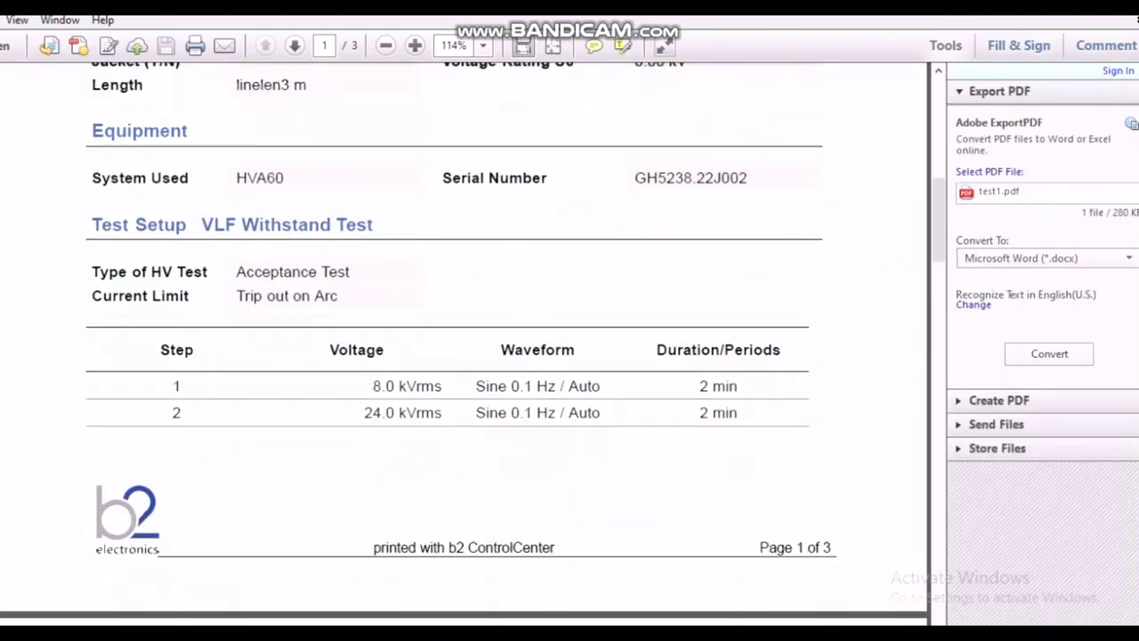
scroll(463, 347, down, 20)
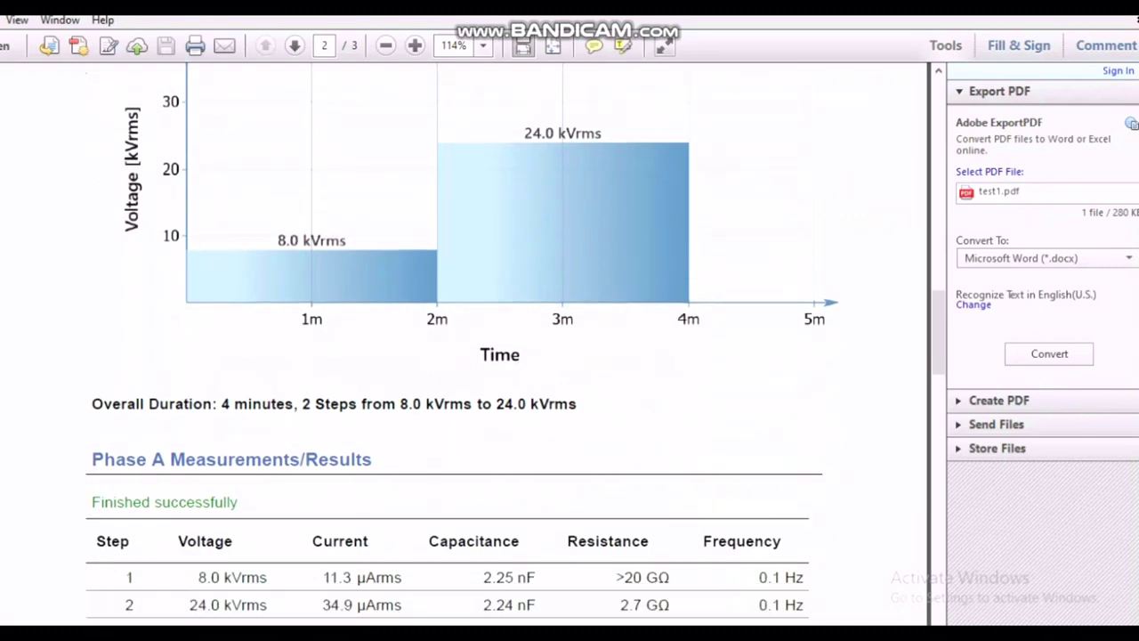
scroll(463, 347, down, 2)
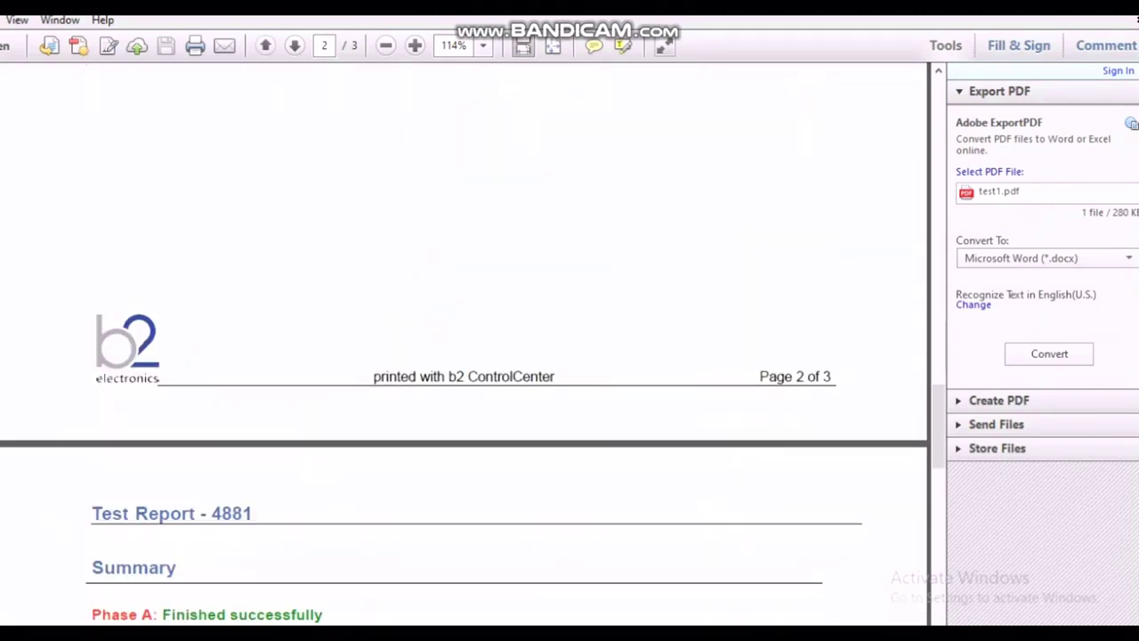
key(alt+space)
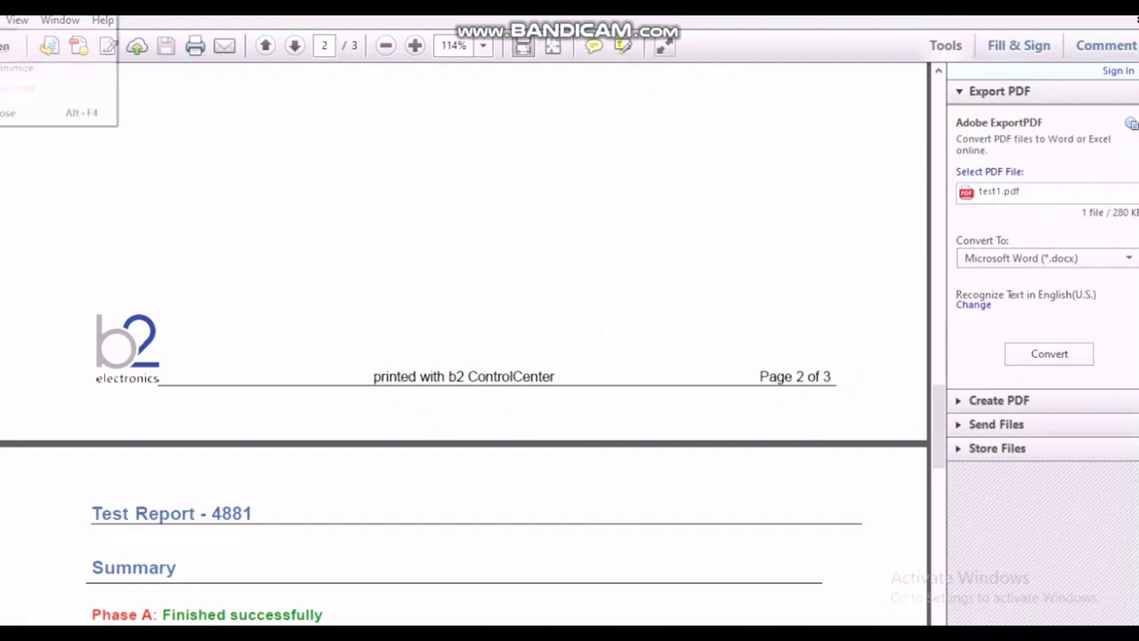
key(Up)
key(Return)
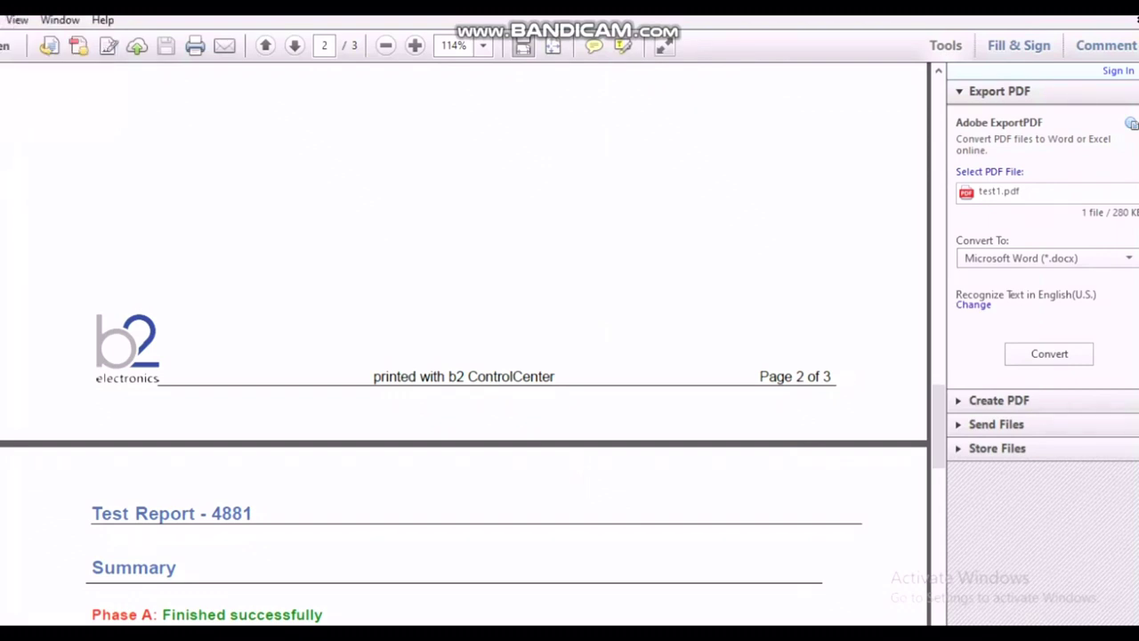